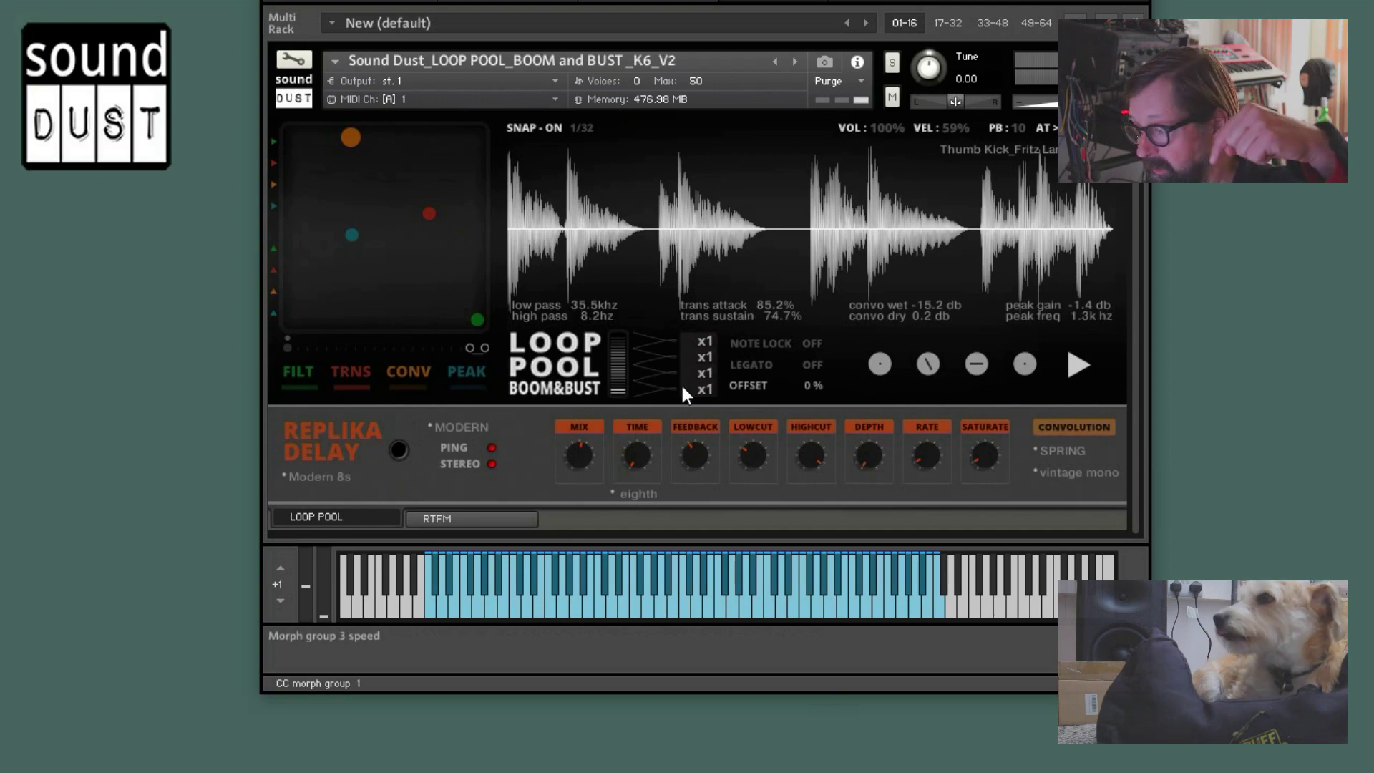
Audition the Boom & Bust morph group 2 on the loop, then return to morph group 1
click(619, 381)
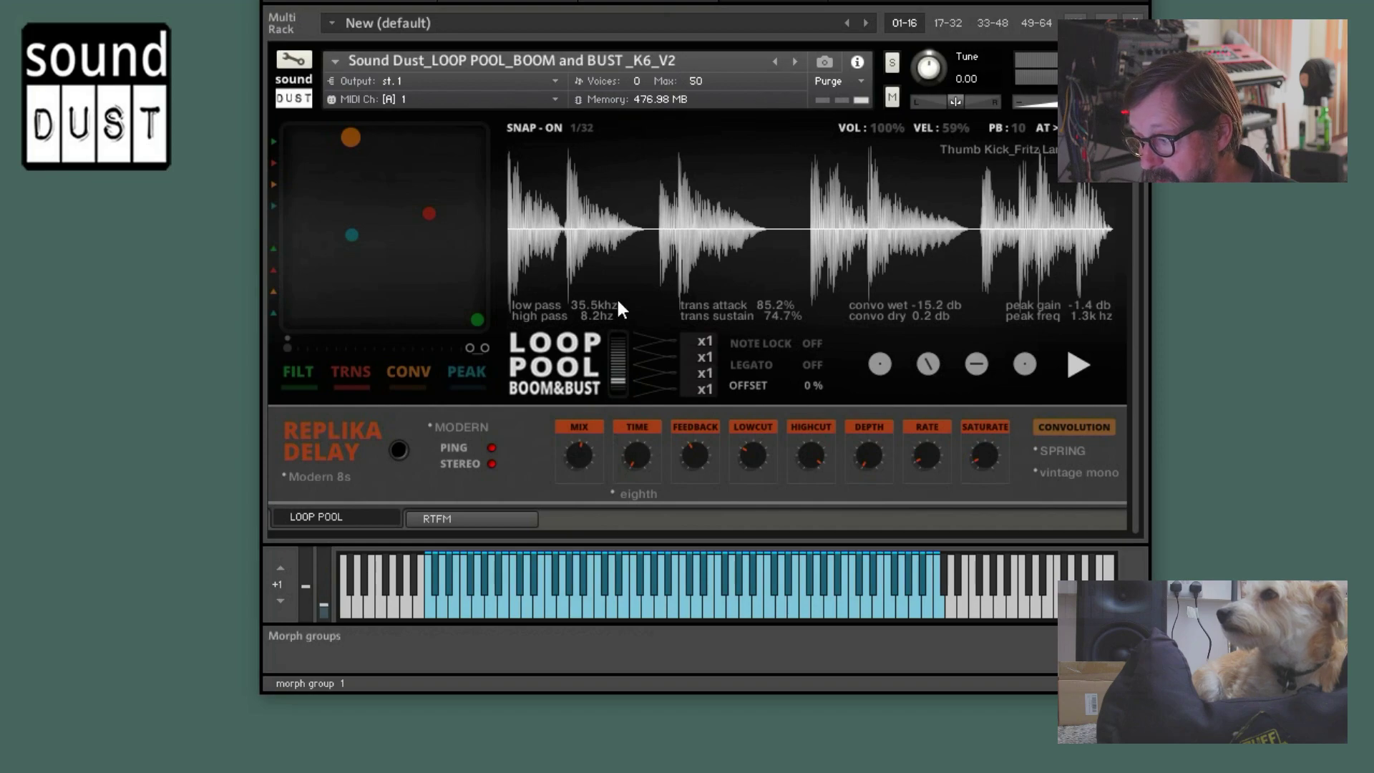
click(618, 367)
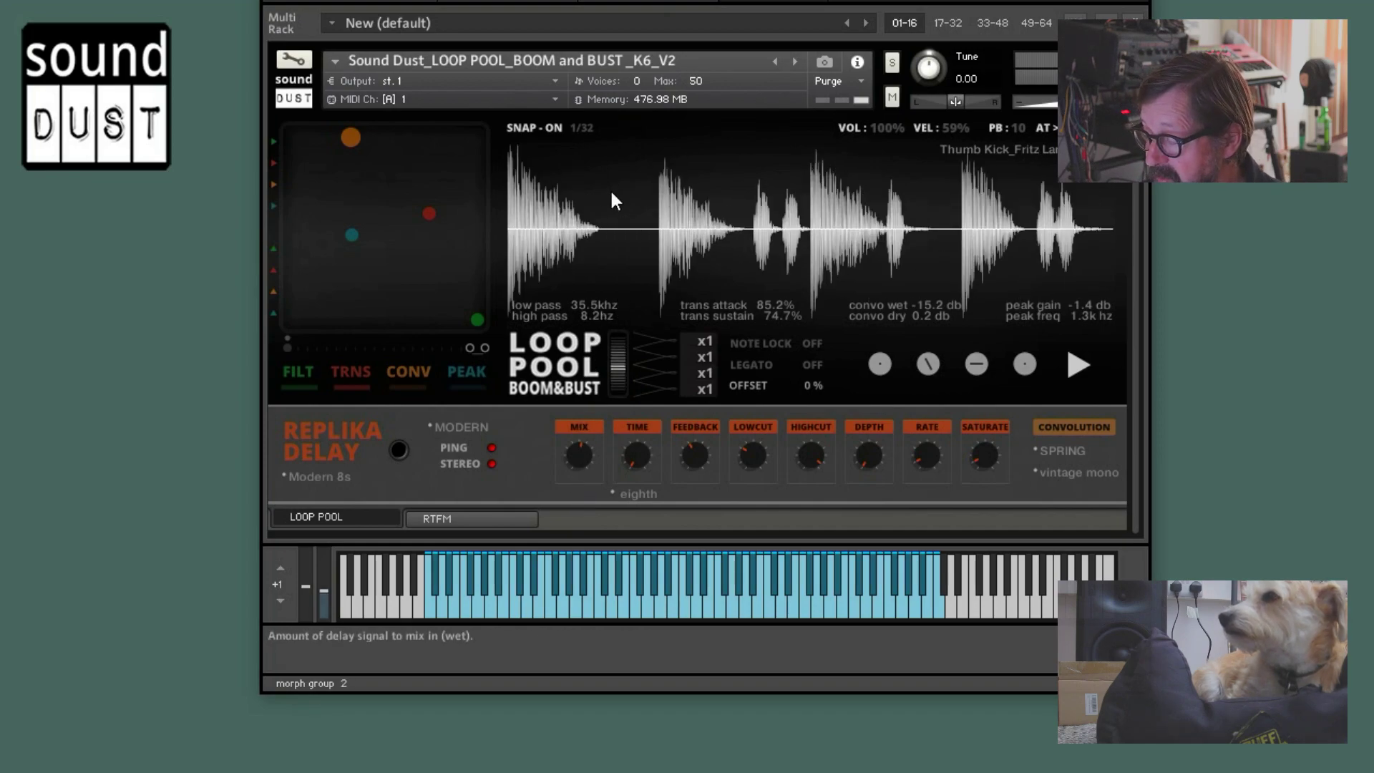
click(614, 381)
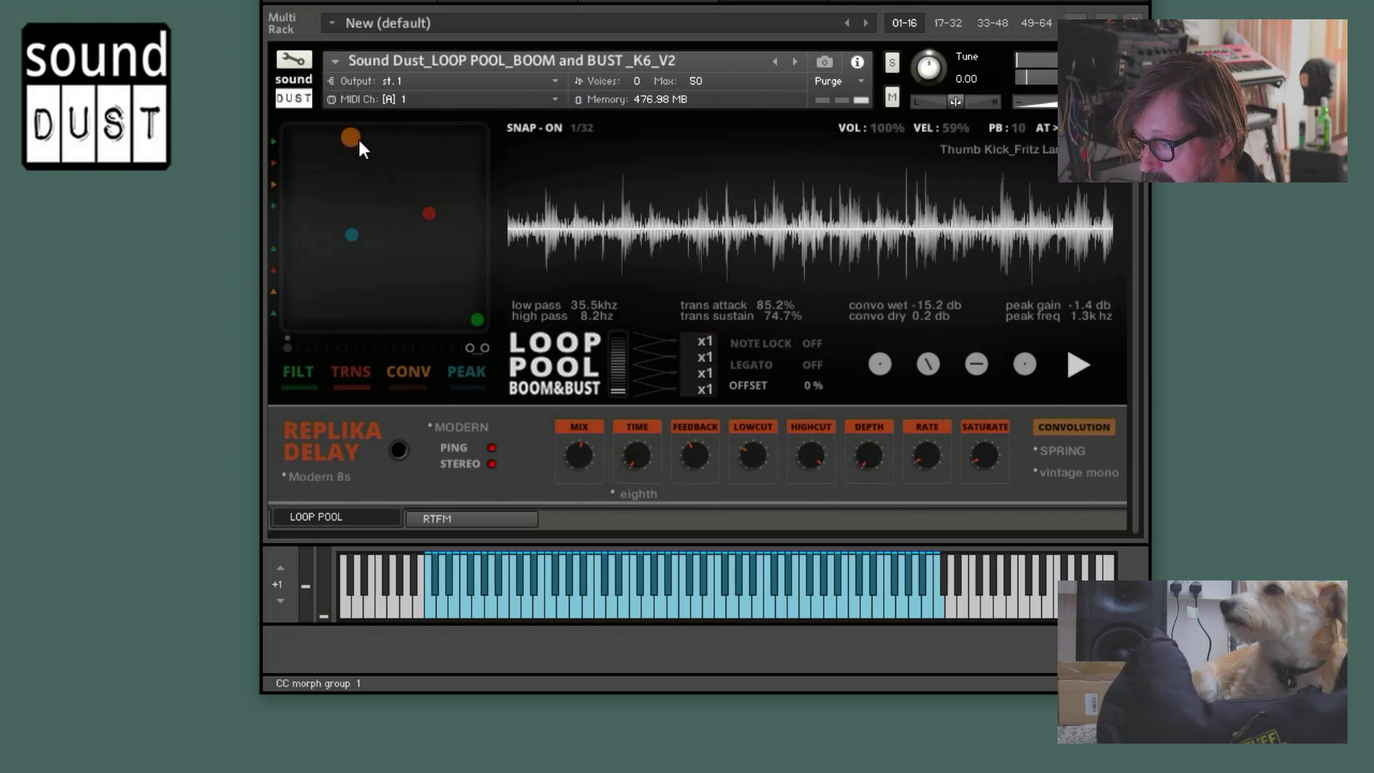
Turn off the filter, transient and convolution effects and replay the dry kick loop
click(295, 372)
click(347, 368)
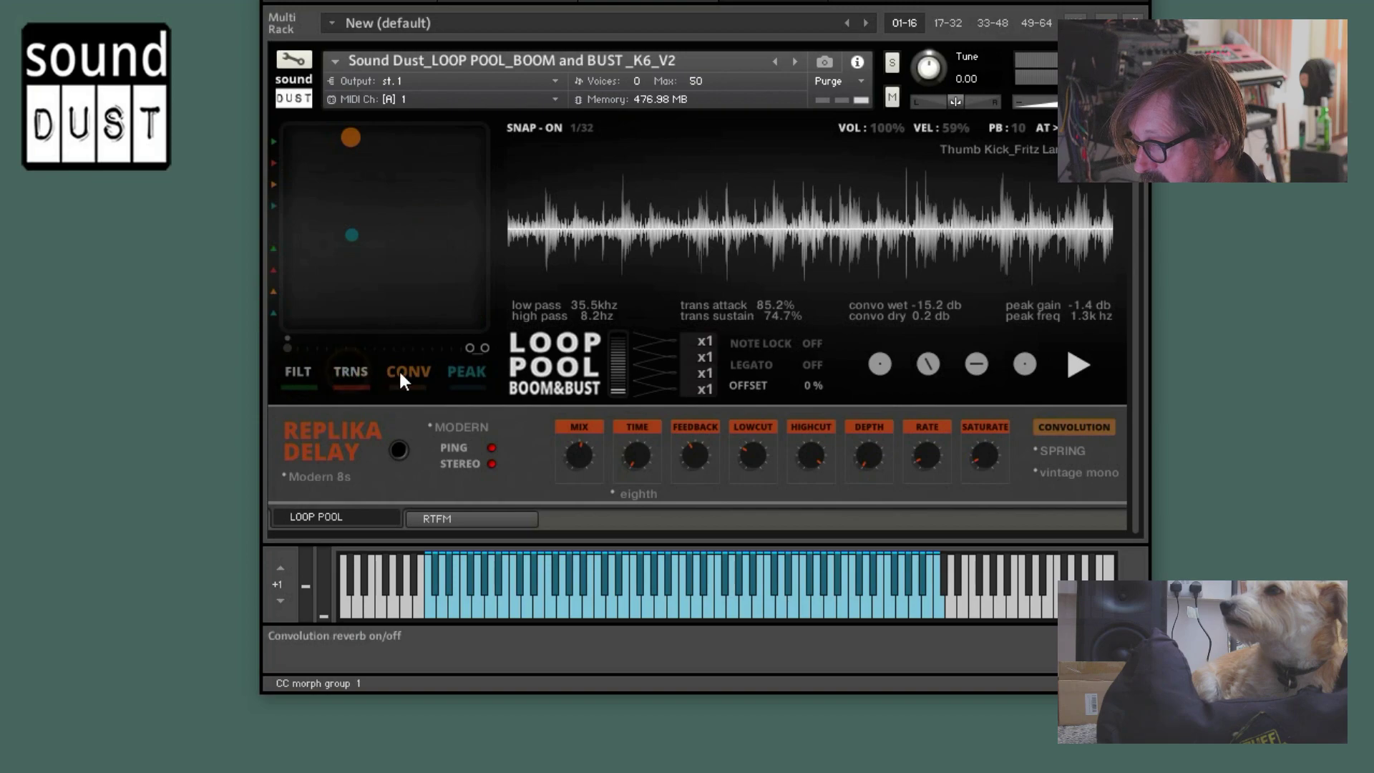
click(398, 367)
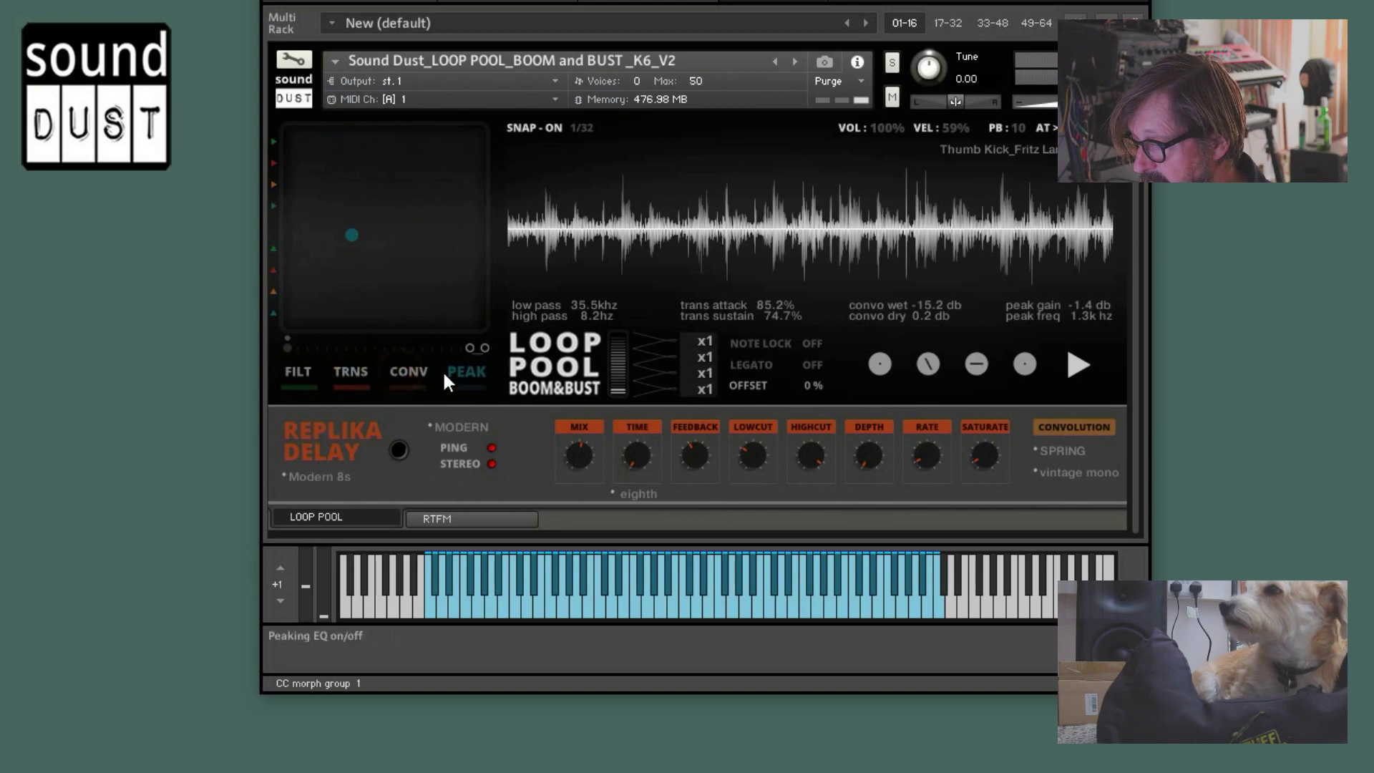
click(980, 206)
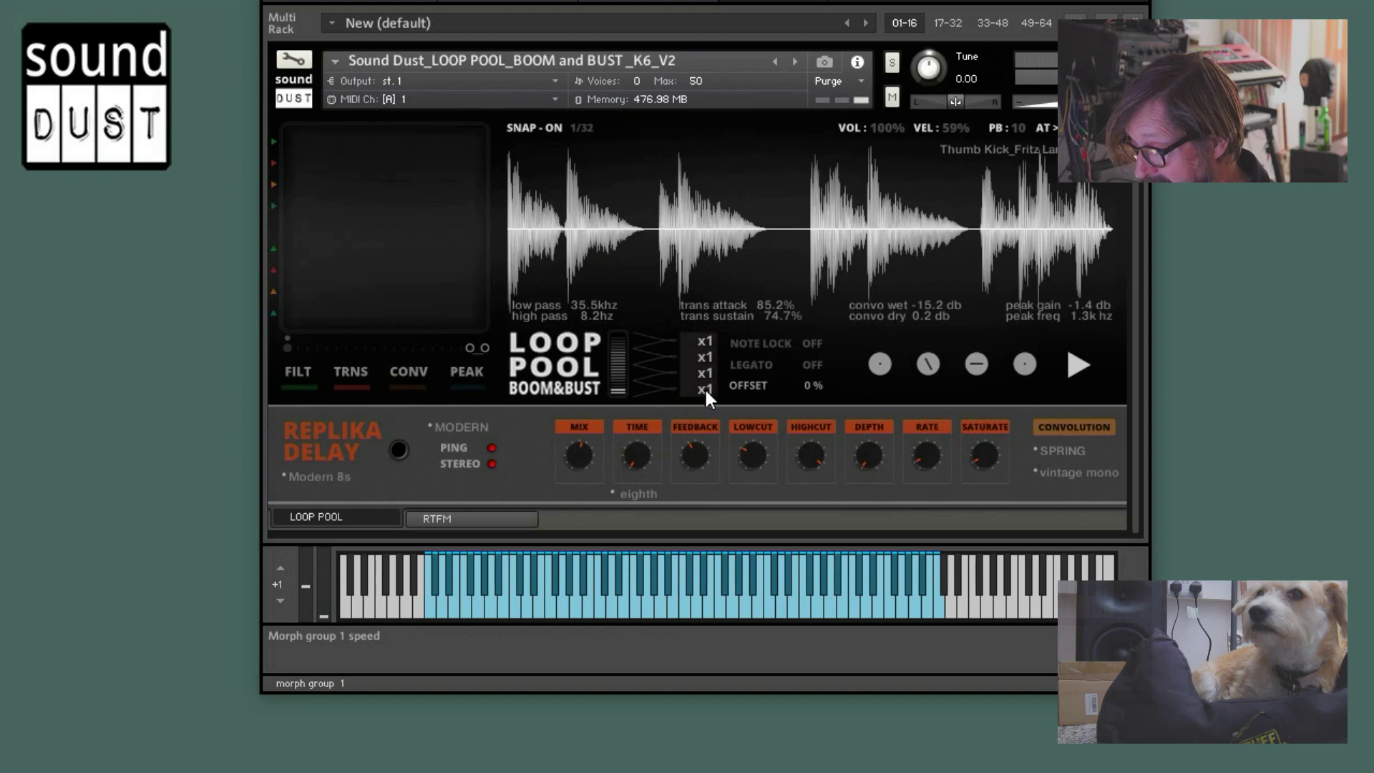
Move to morph group 3 and change the third slot's playback speed
click(617, 369)
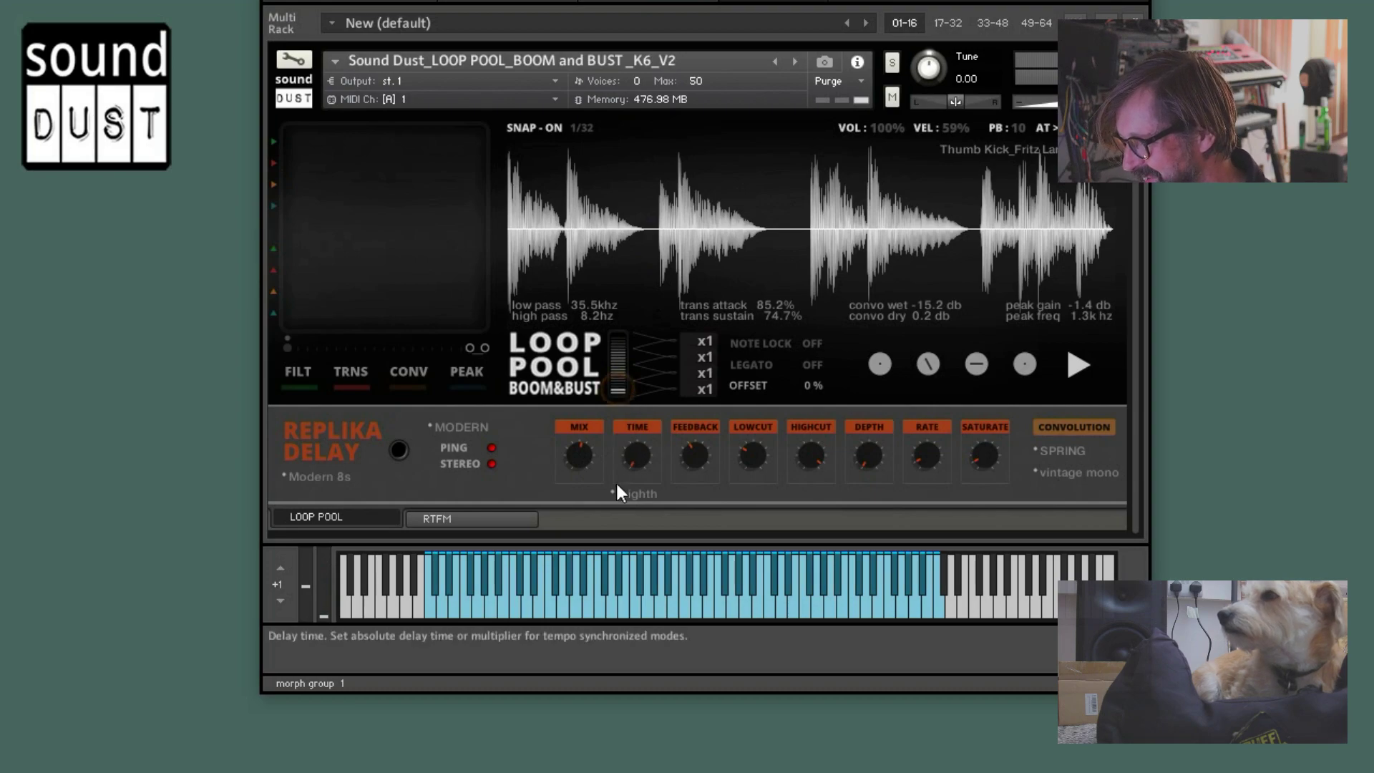
click(705, 372)
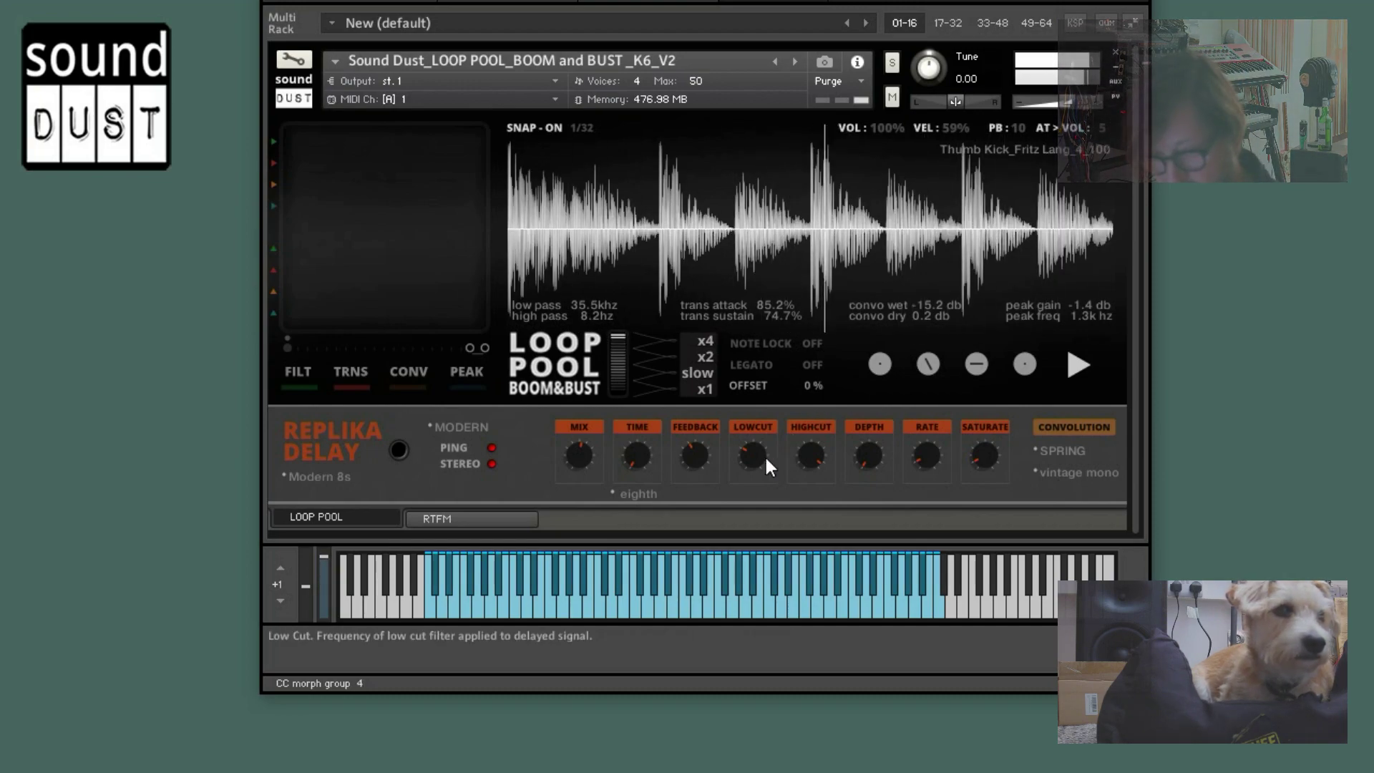
Enable the convolution reverb, raise its wet level to -7.6 dB, then disable it
click(409, 368)
drag(339, 139, 391, 132)
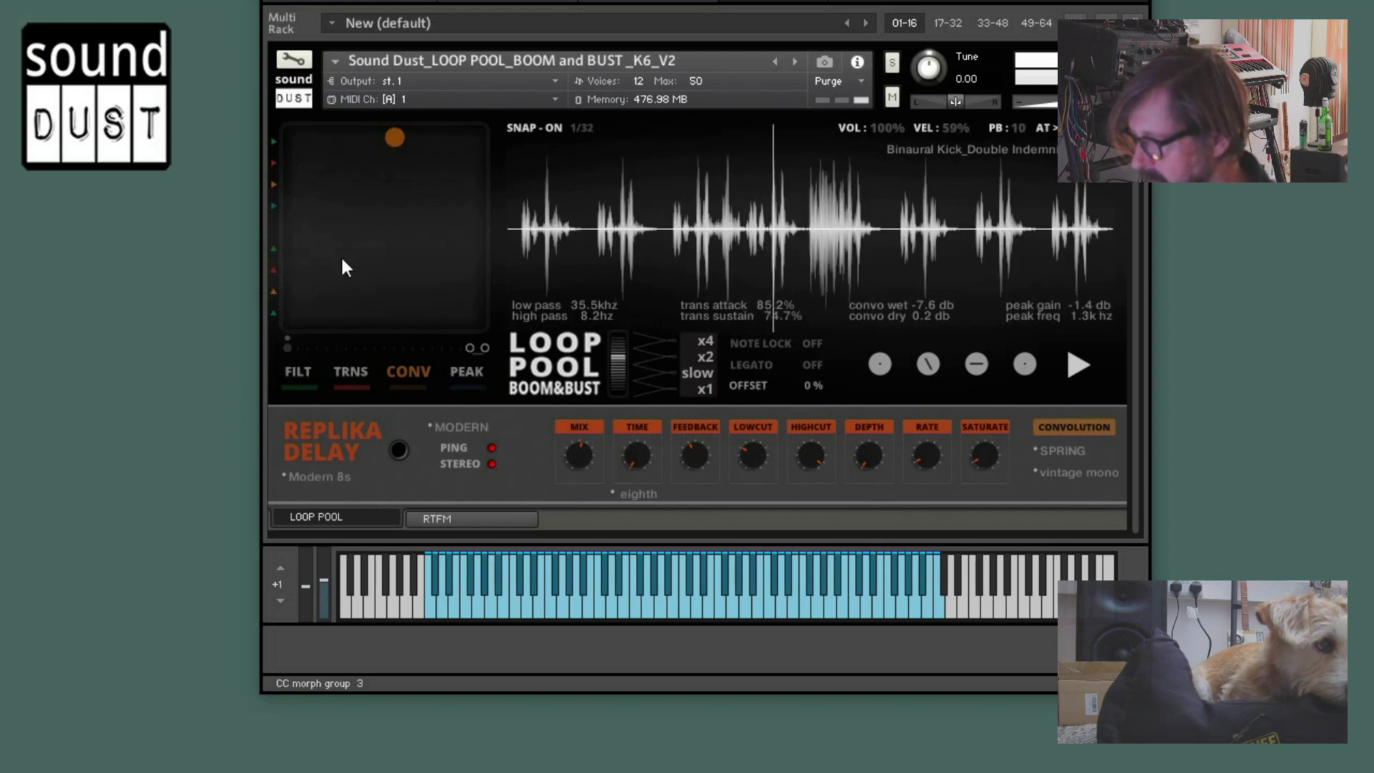
click(406, 372)
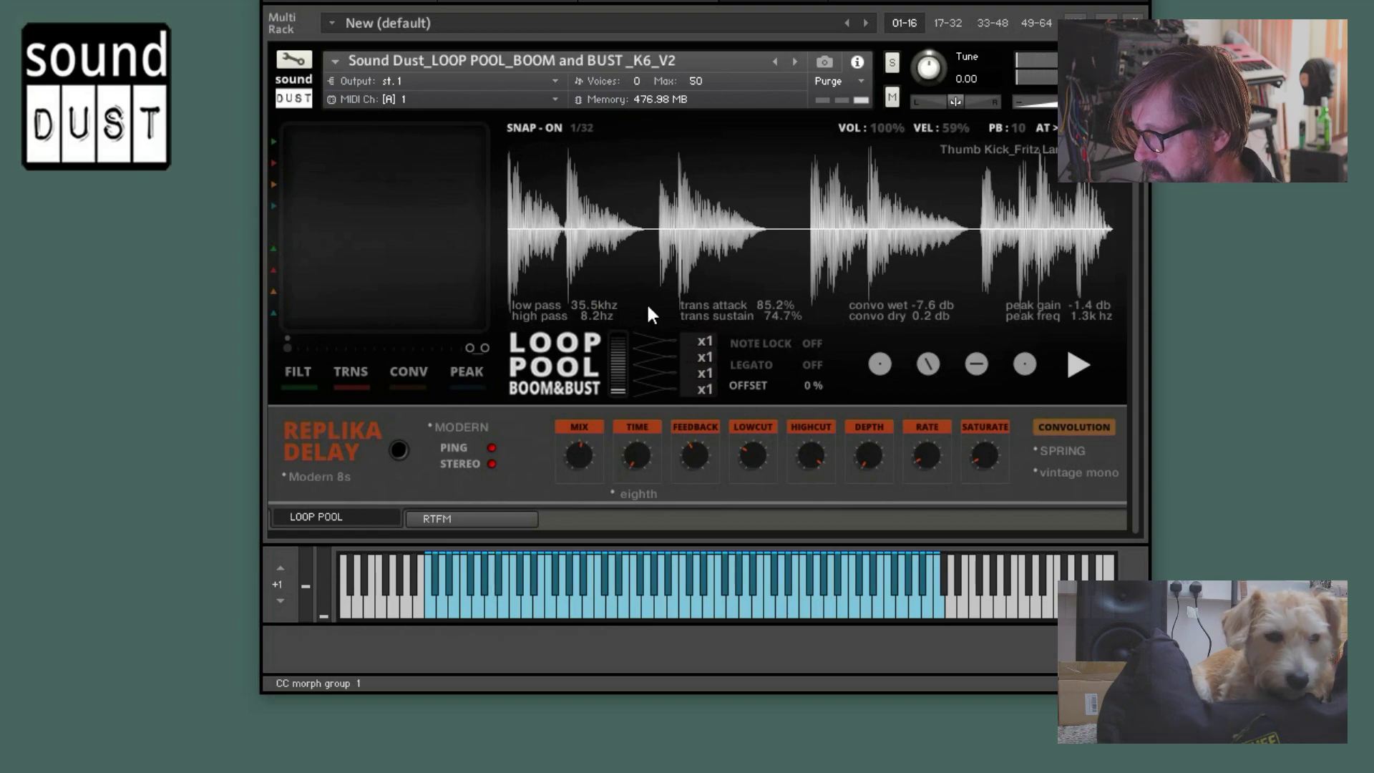
Push a note's sample start offset later, then pull it back to 16%
drag(812, 392, 860, 235)
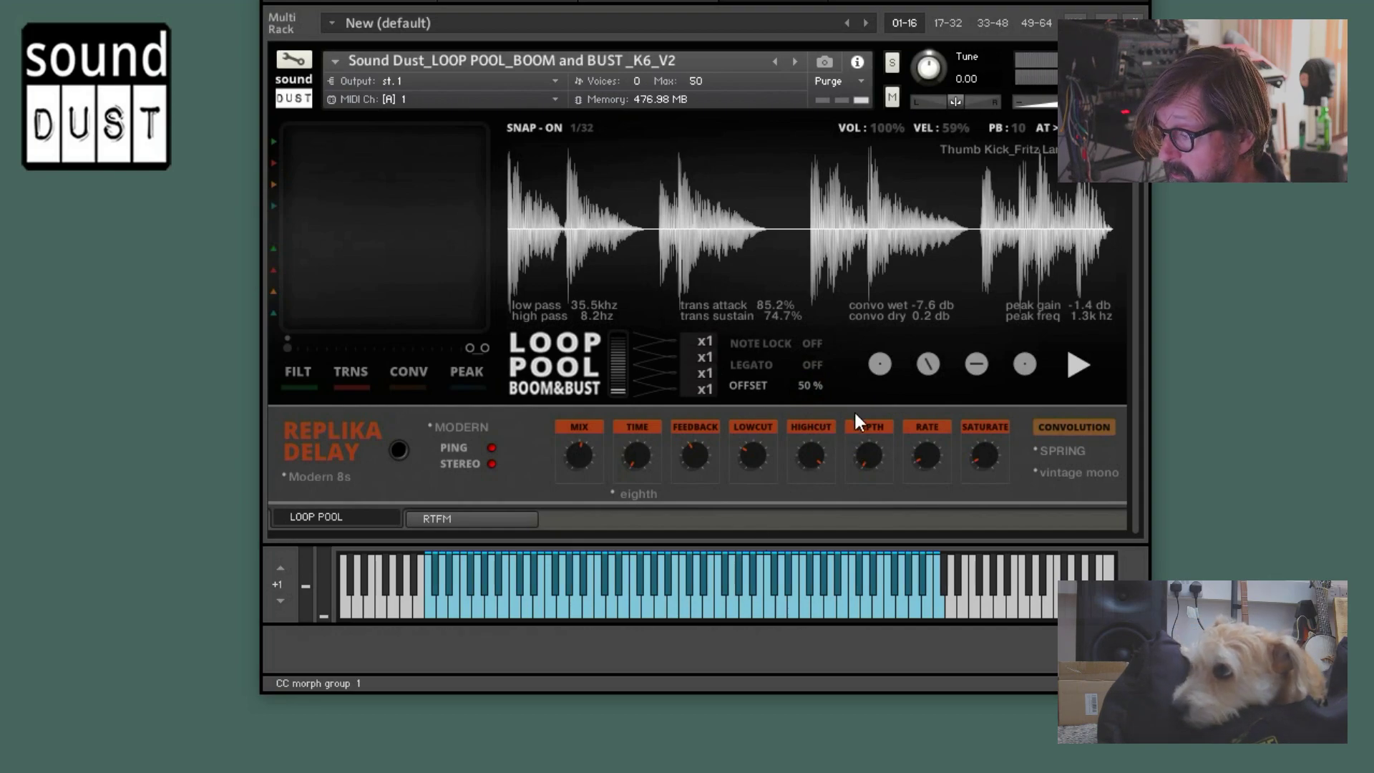
drag(799, 394, 778, 437)
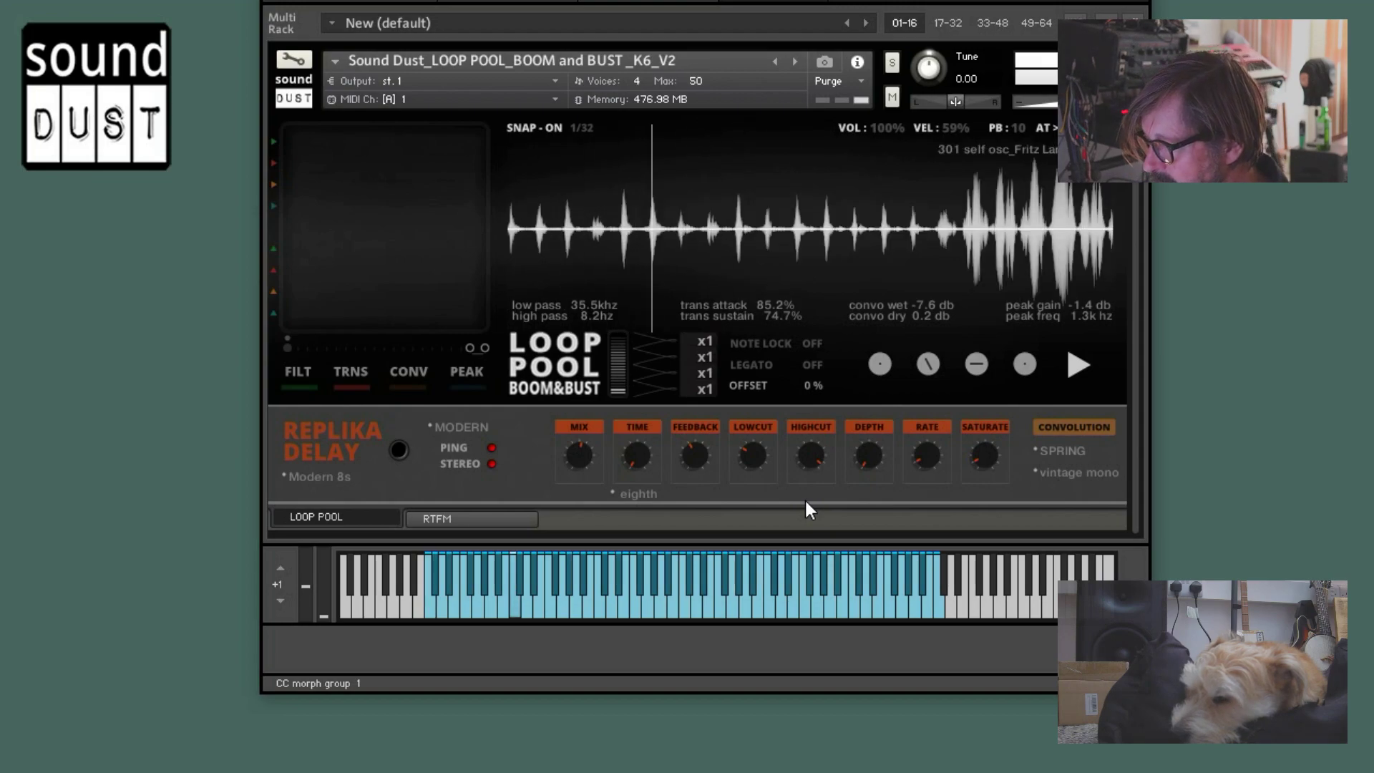
Give two further notes sample start offsets of 41% and 20%
drag(811, 386, 868, 325)
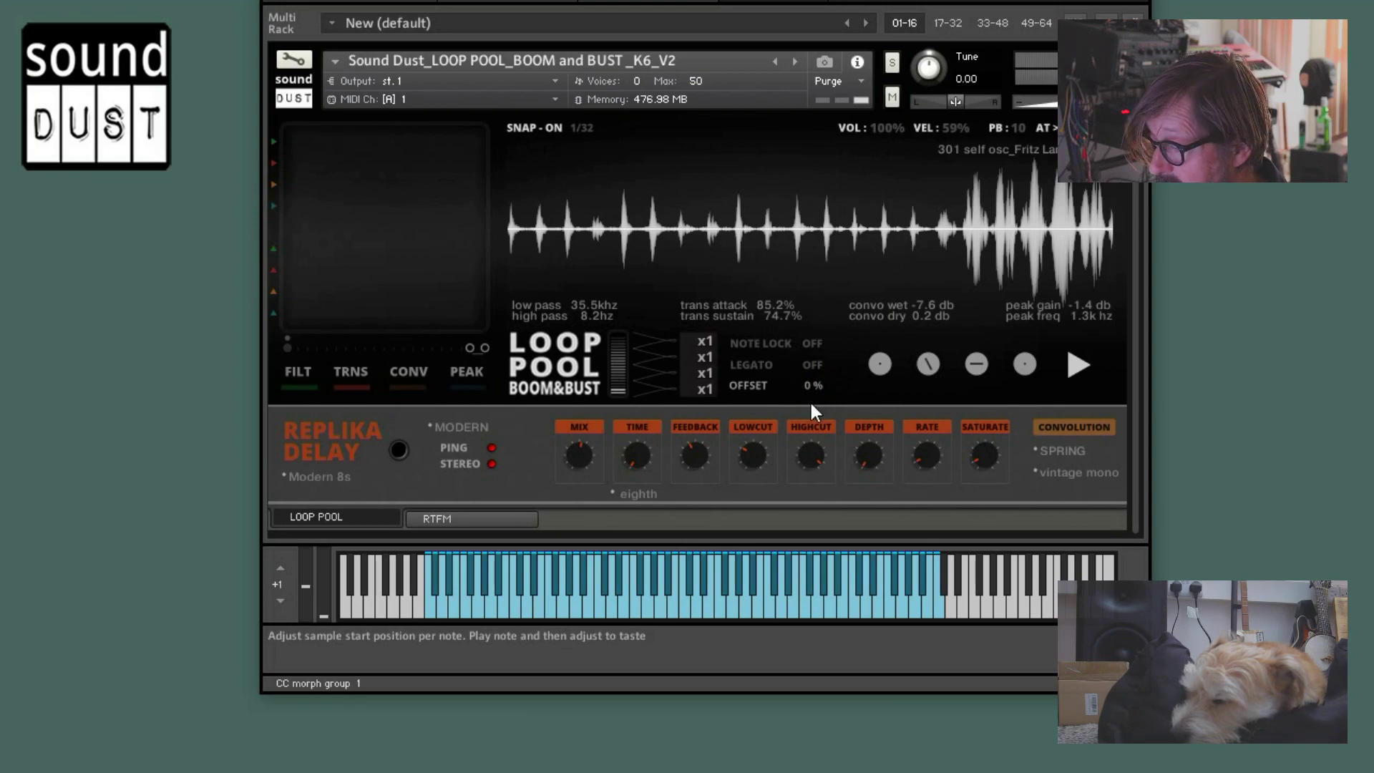
drag(807, 393, 789, 417)
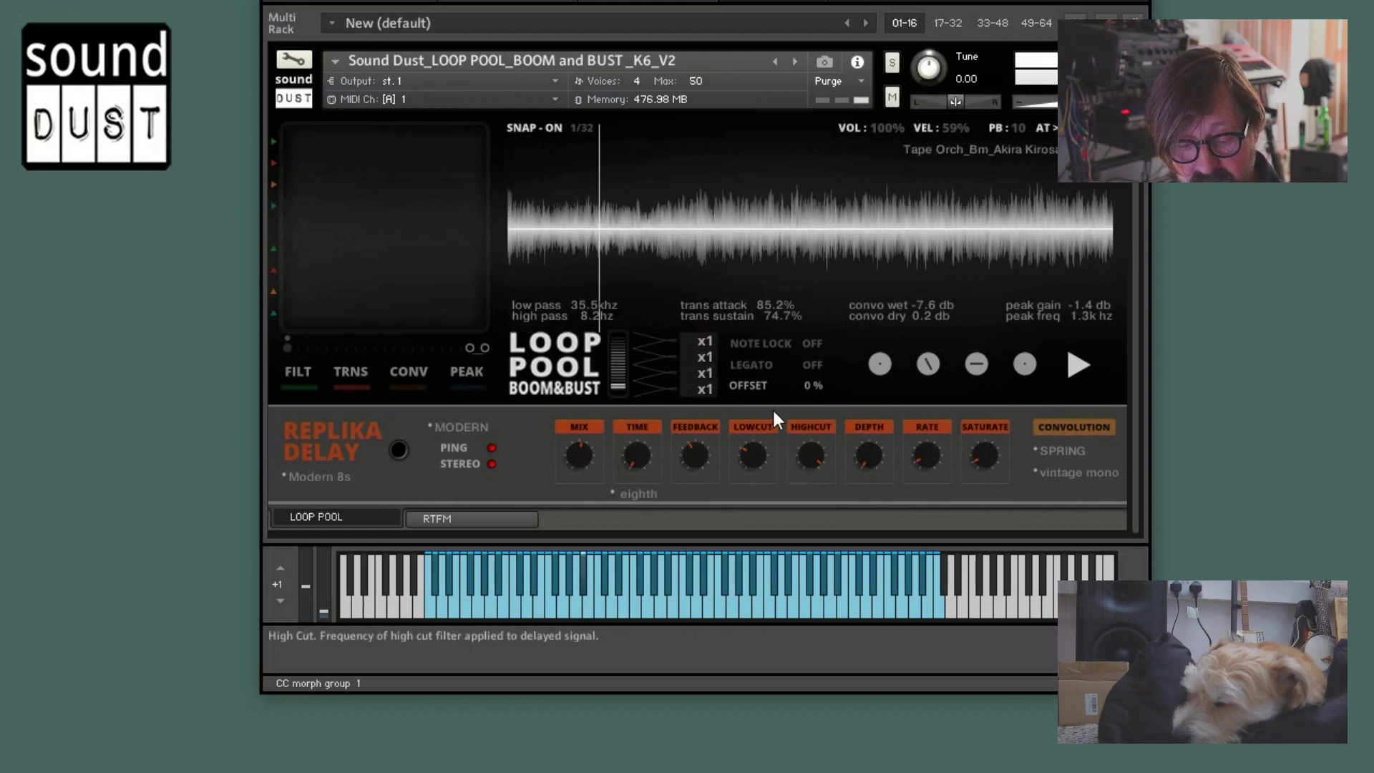
Engage note lock, turn on Replika delay, raise the high pass to 1.1 kHz, toggle note lock
click(815, 345)
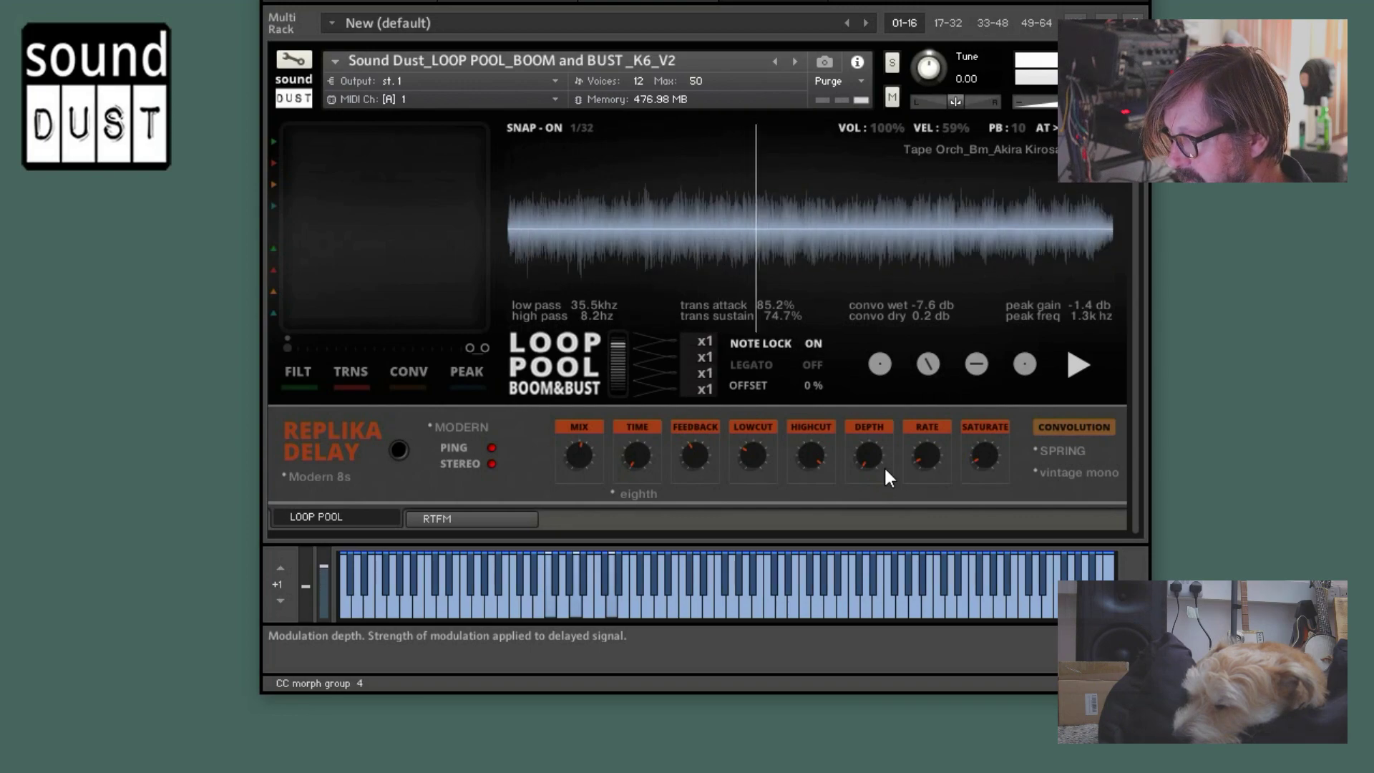
click(399, 449)
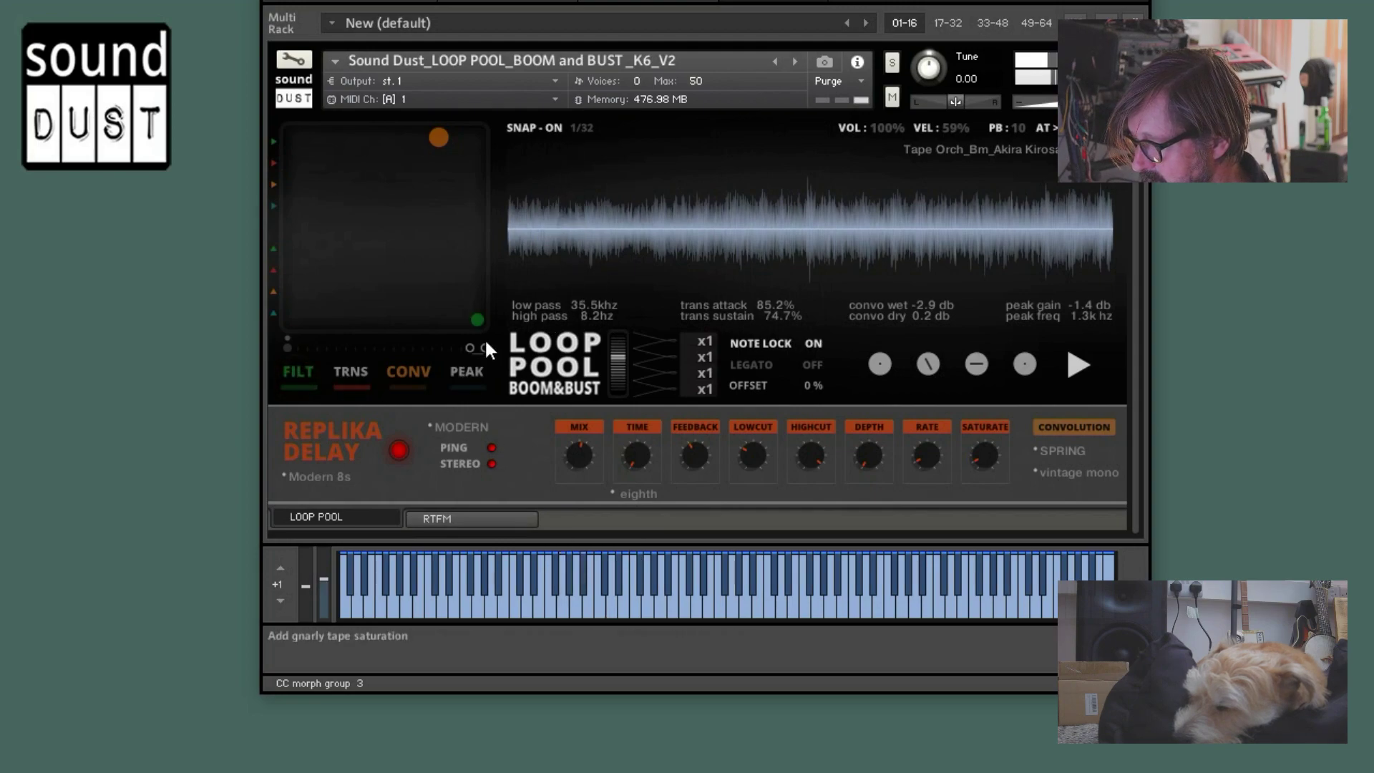
drag(477, 320, 439, 209)
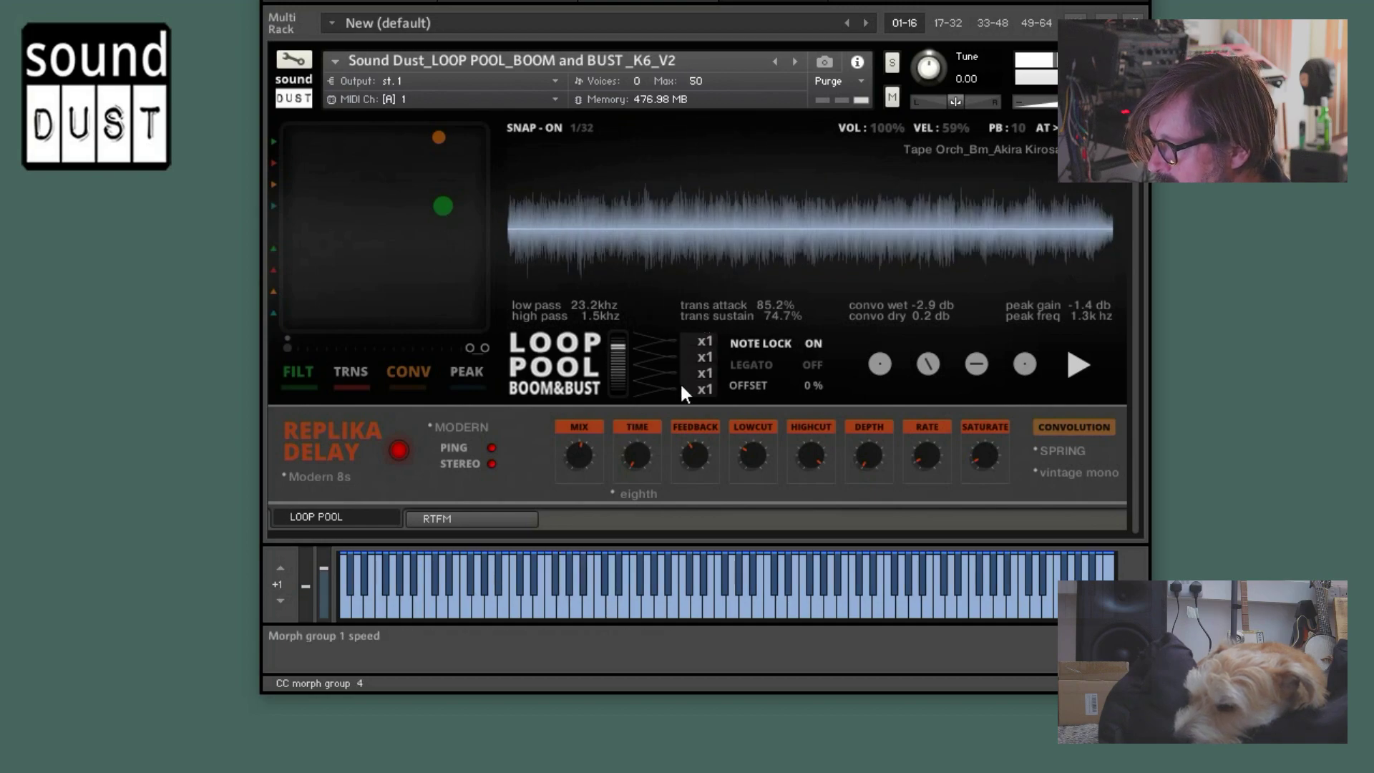
click(817, 341)
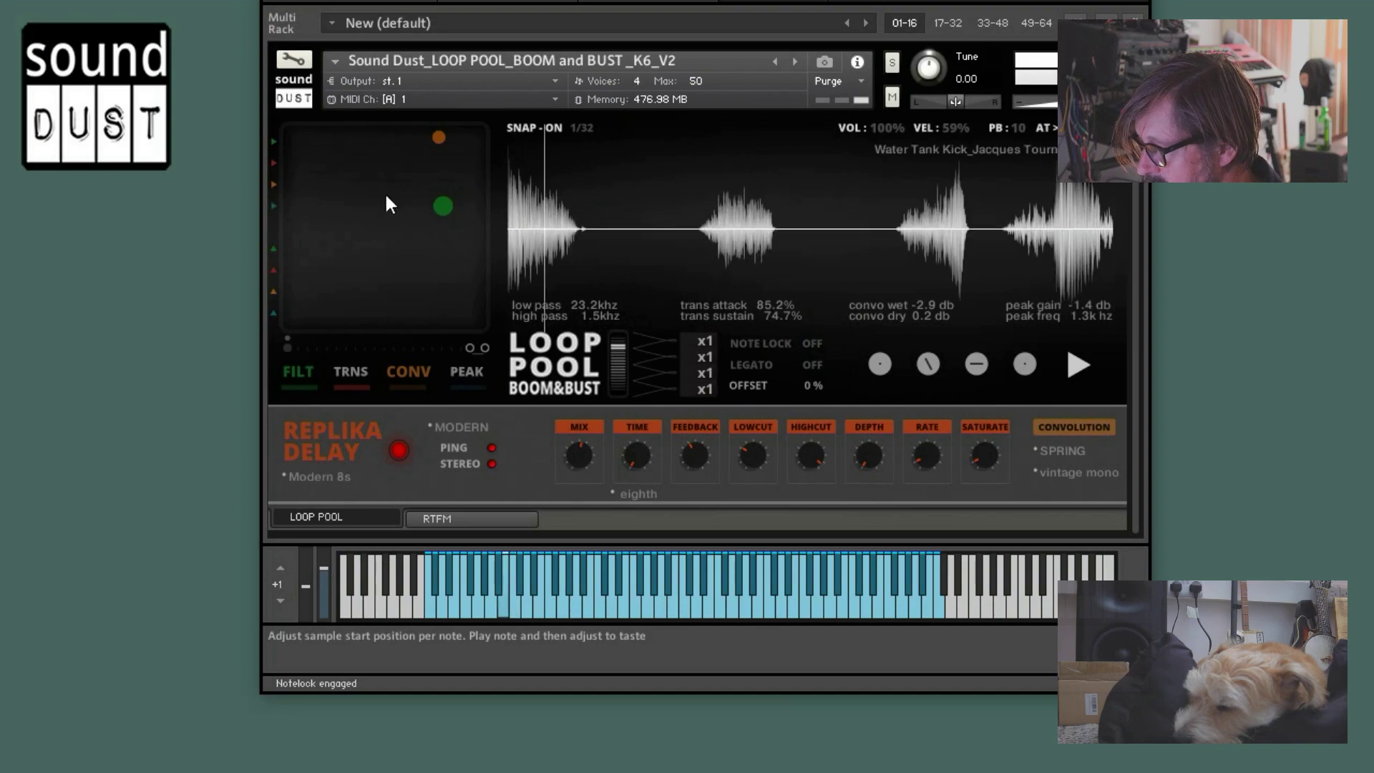
Open the filter fully, then switch note lock on, off and on again
drag(444, 207, 476, 319)
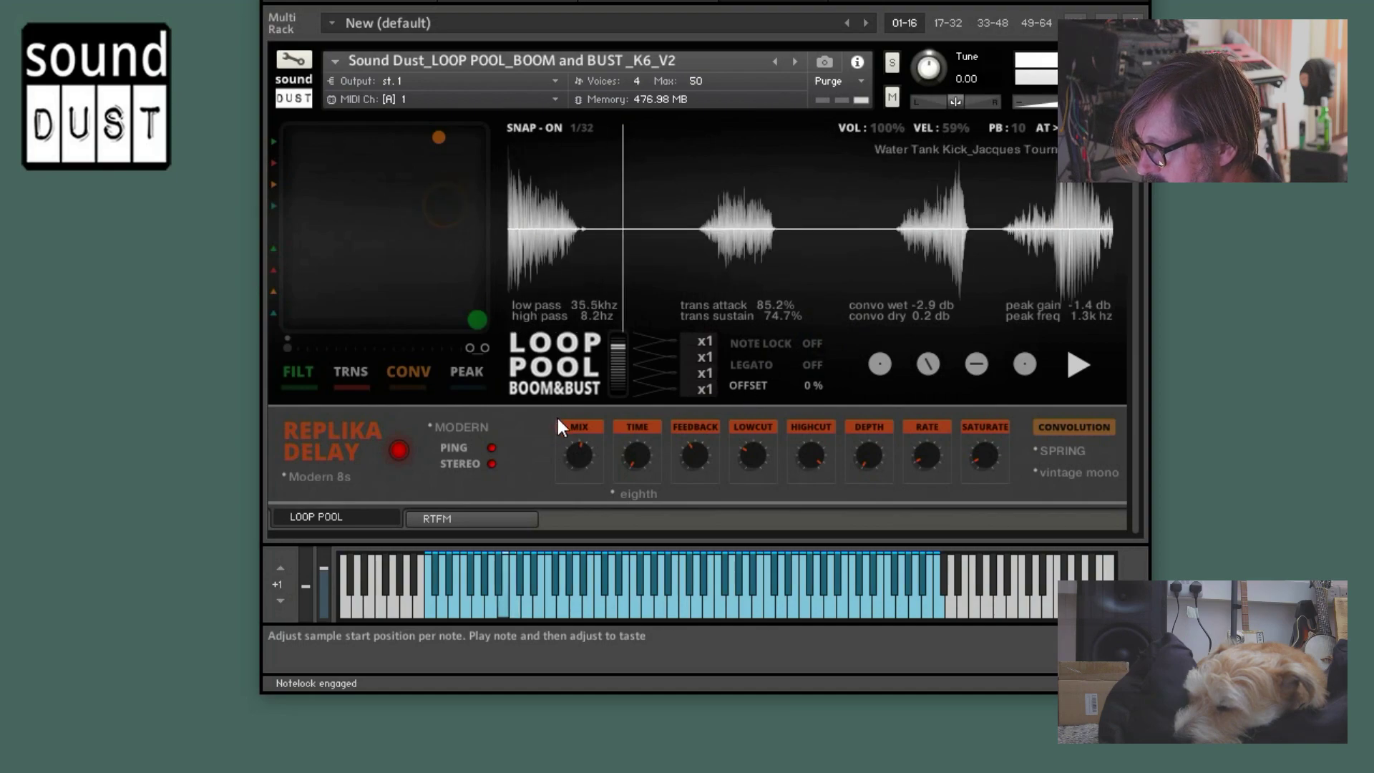
click(814, 344)
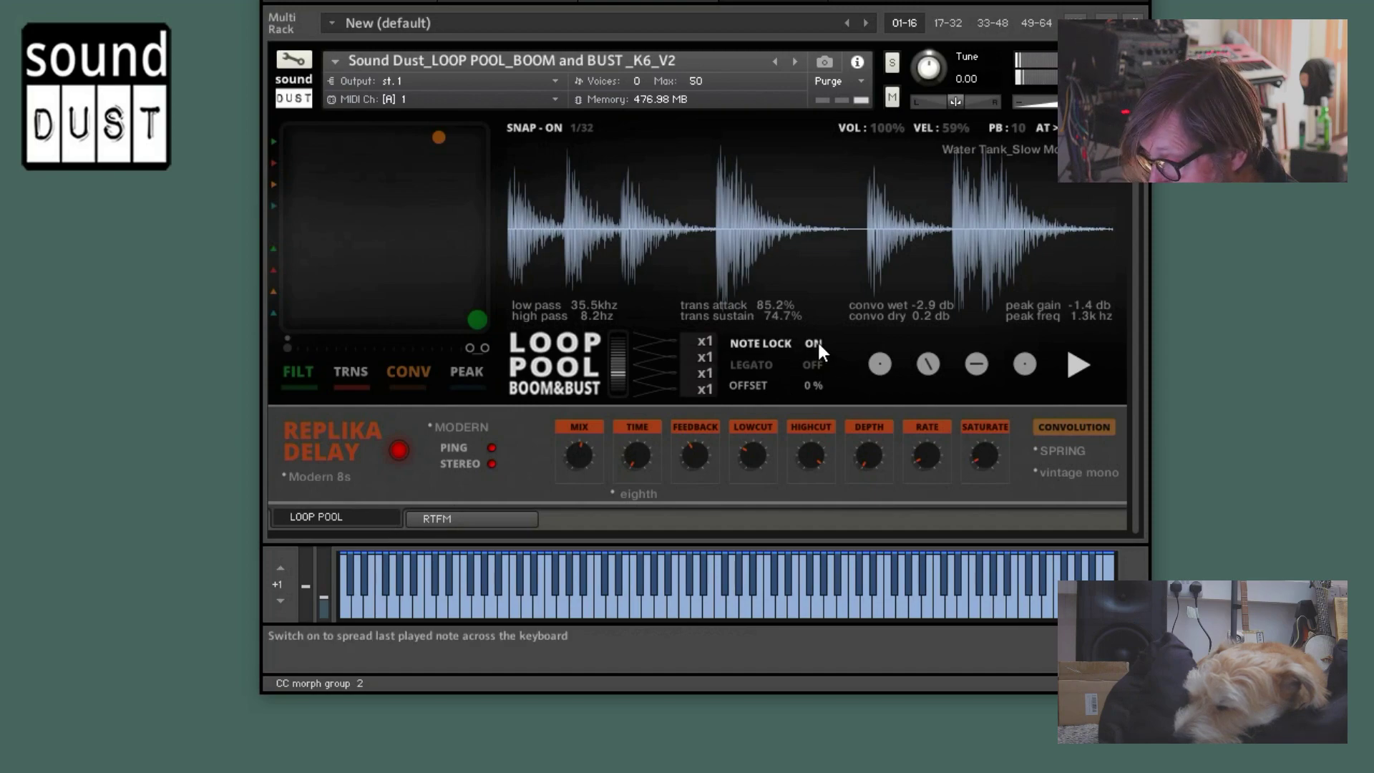
click(818, 345)
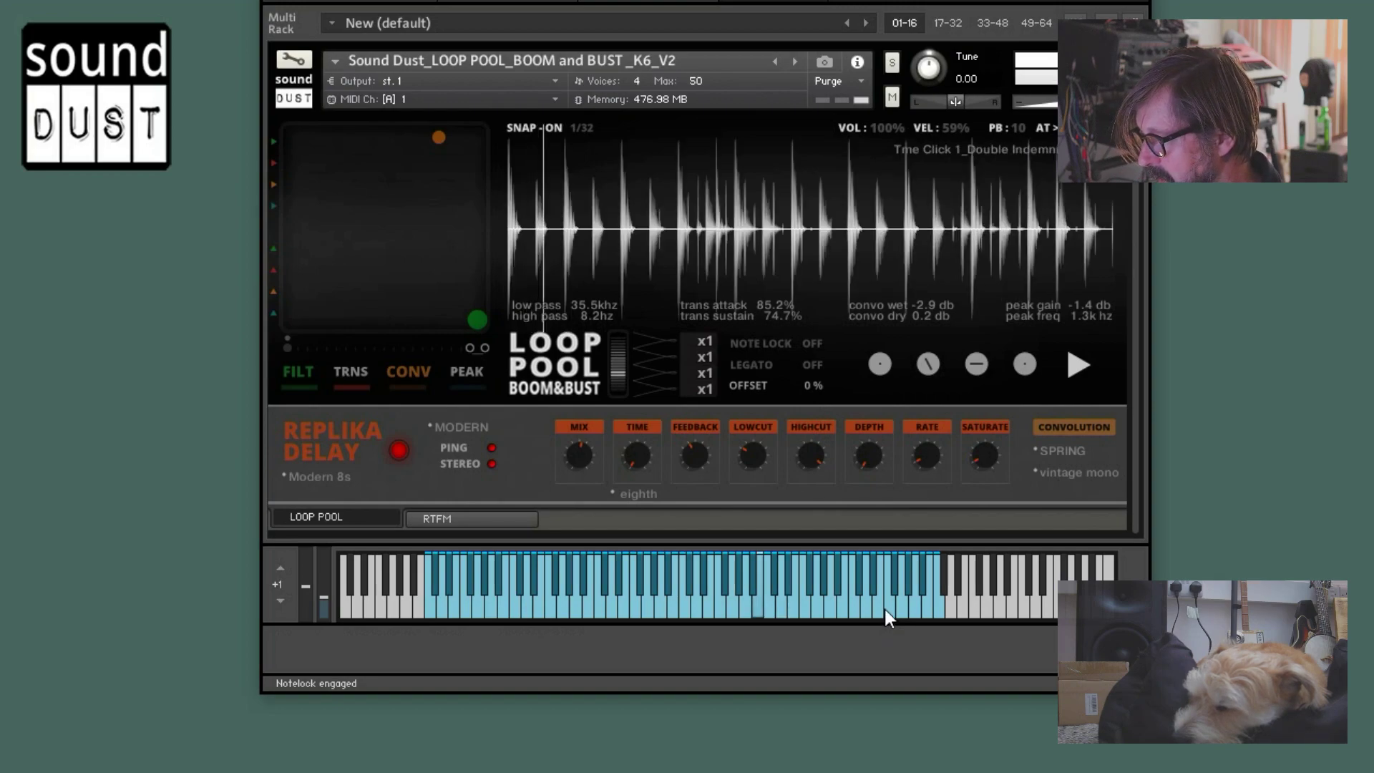
click(814, 349)
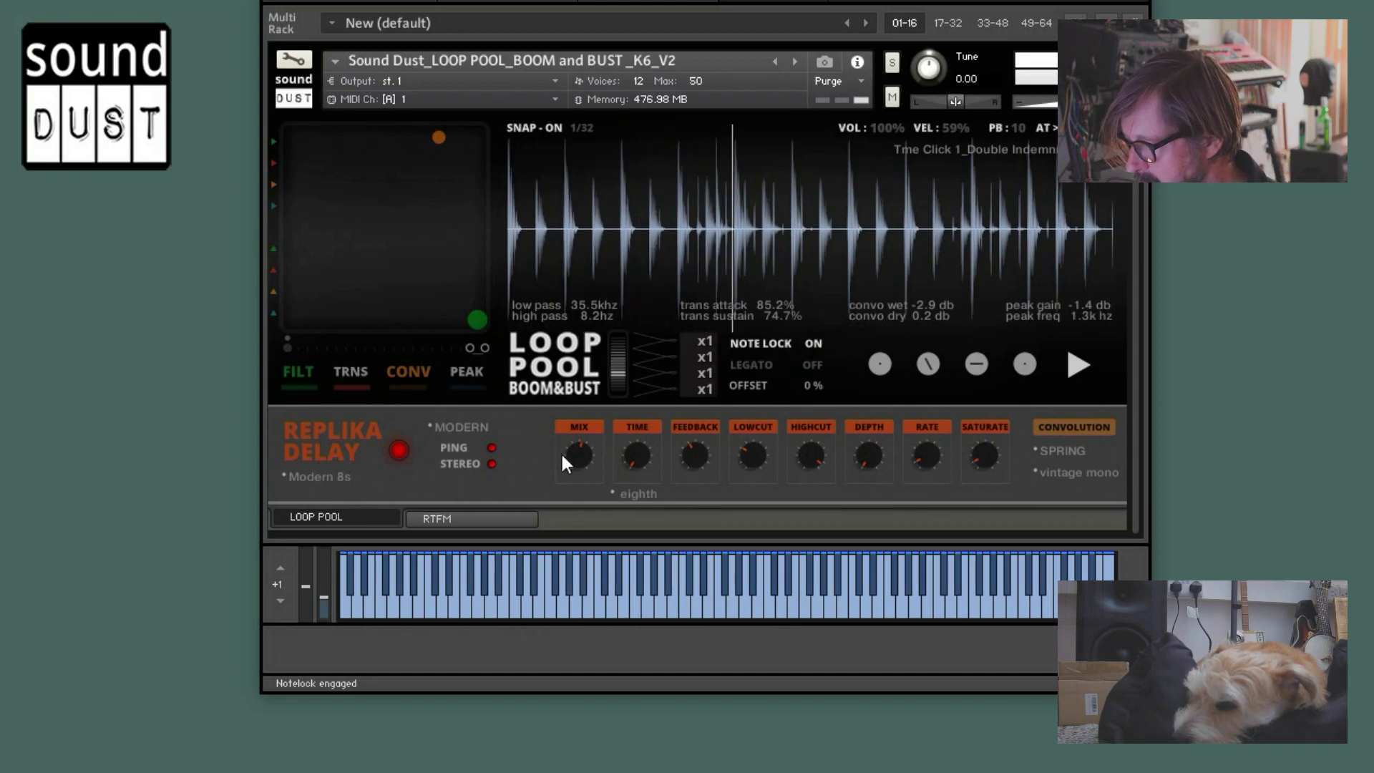
Turn off Replika delay and convolution, set speeds x1.5 and x2, unlock notes, play forward
click(399, 450)
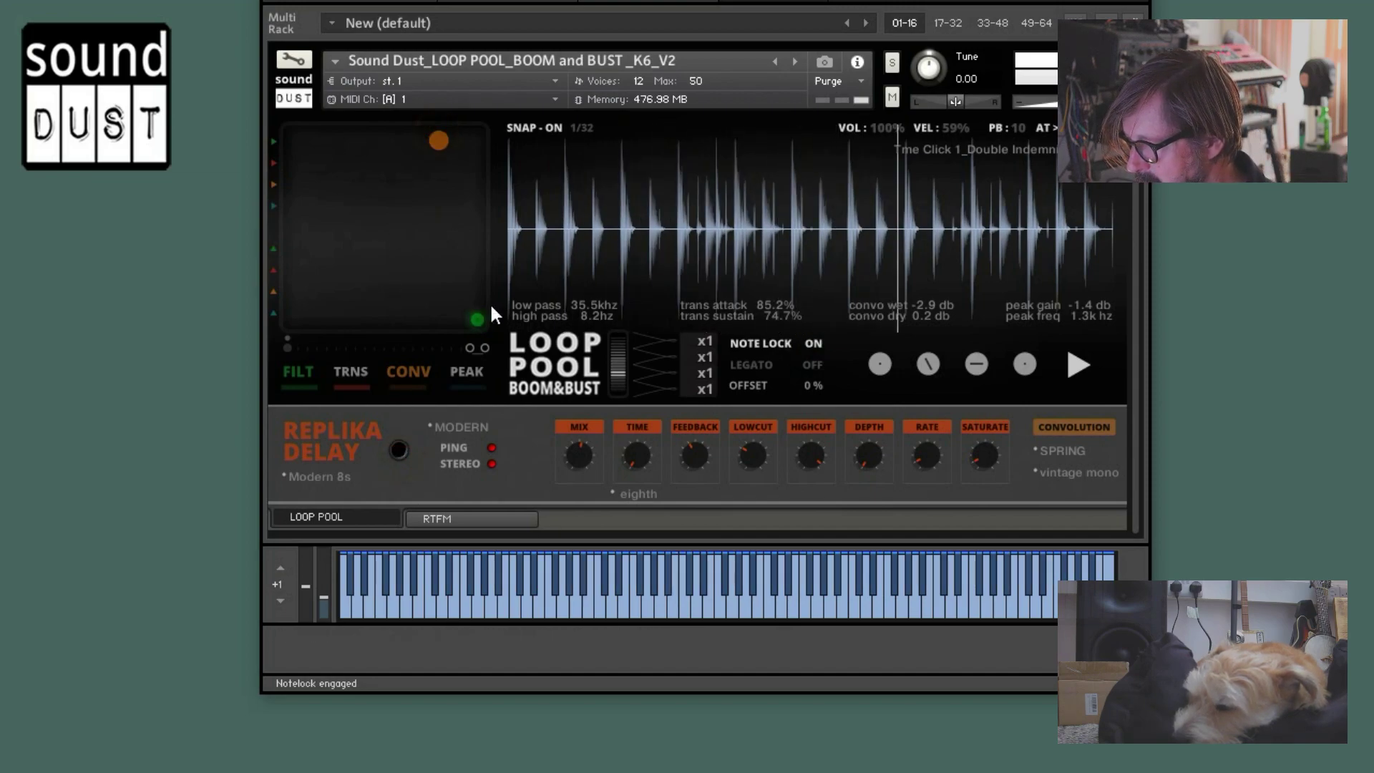
click(408, 375)
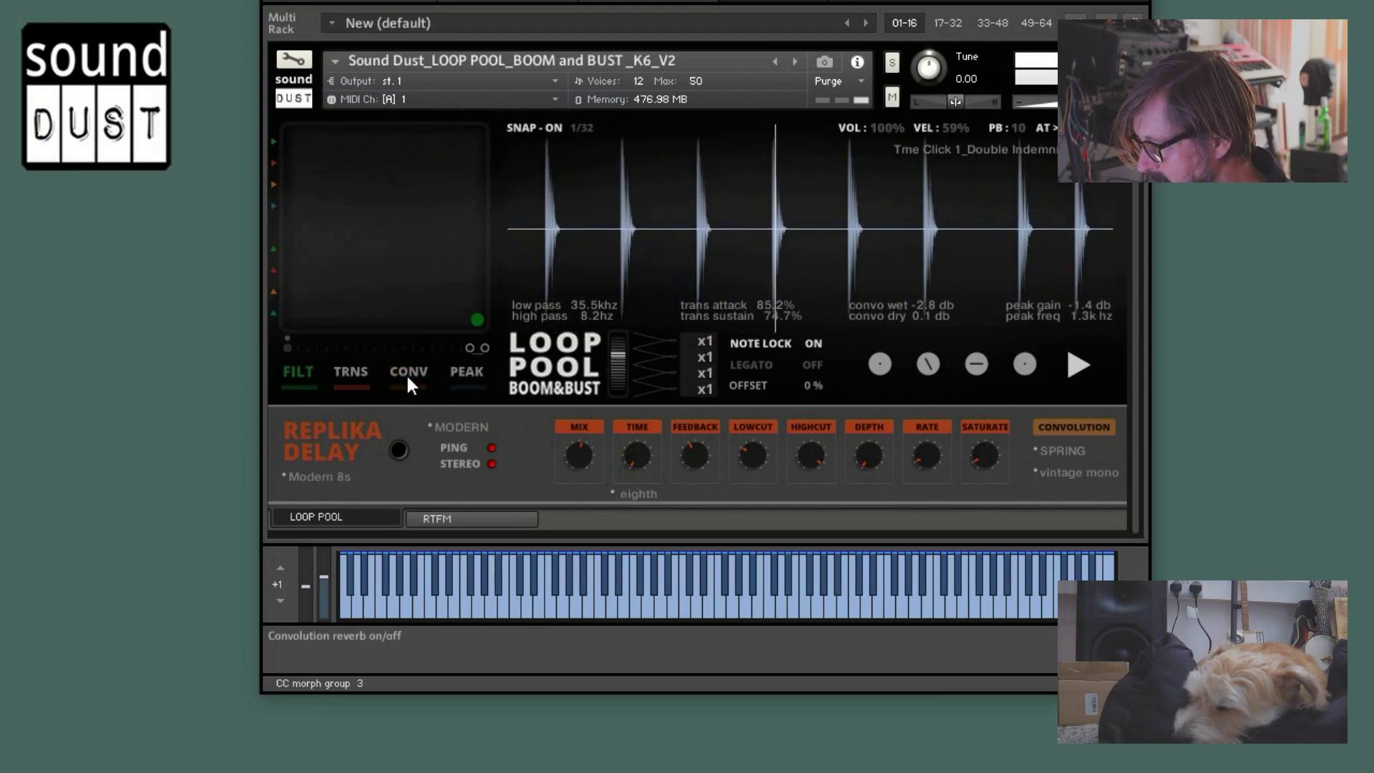
click(701, 357)
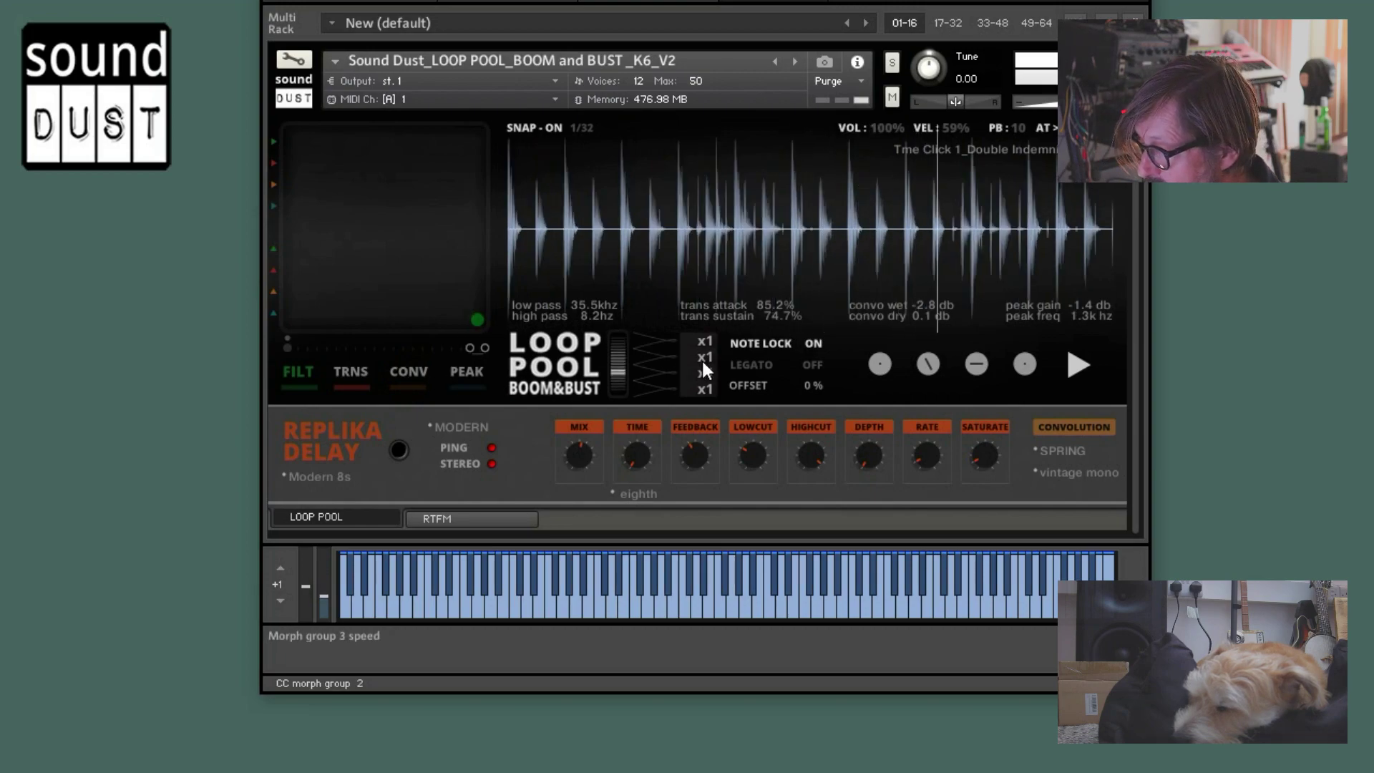
click(707, 371)
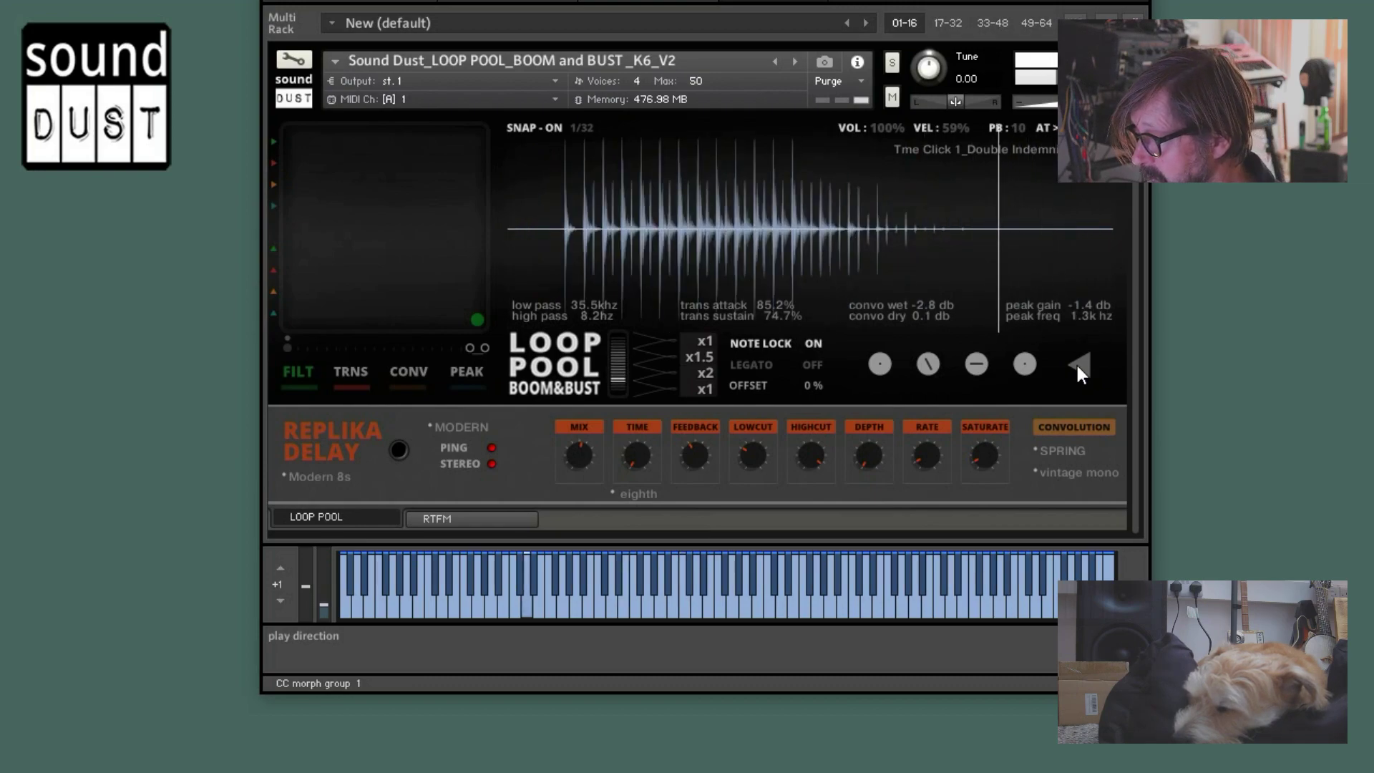
click(815, 343)
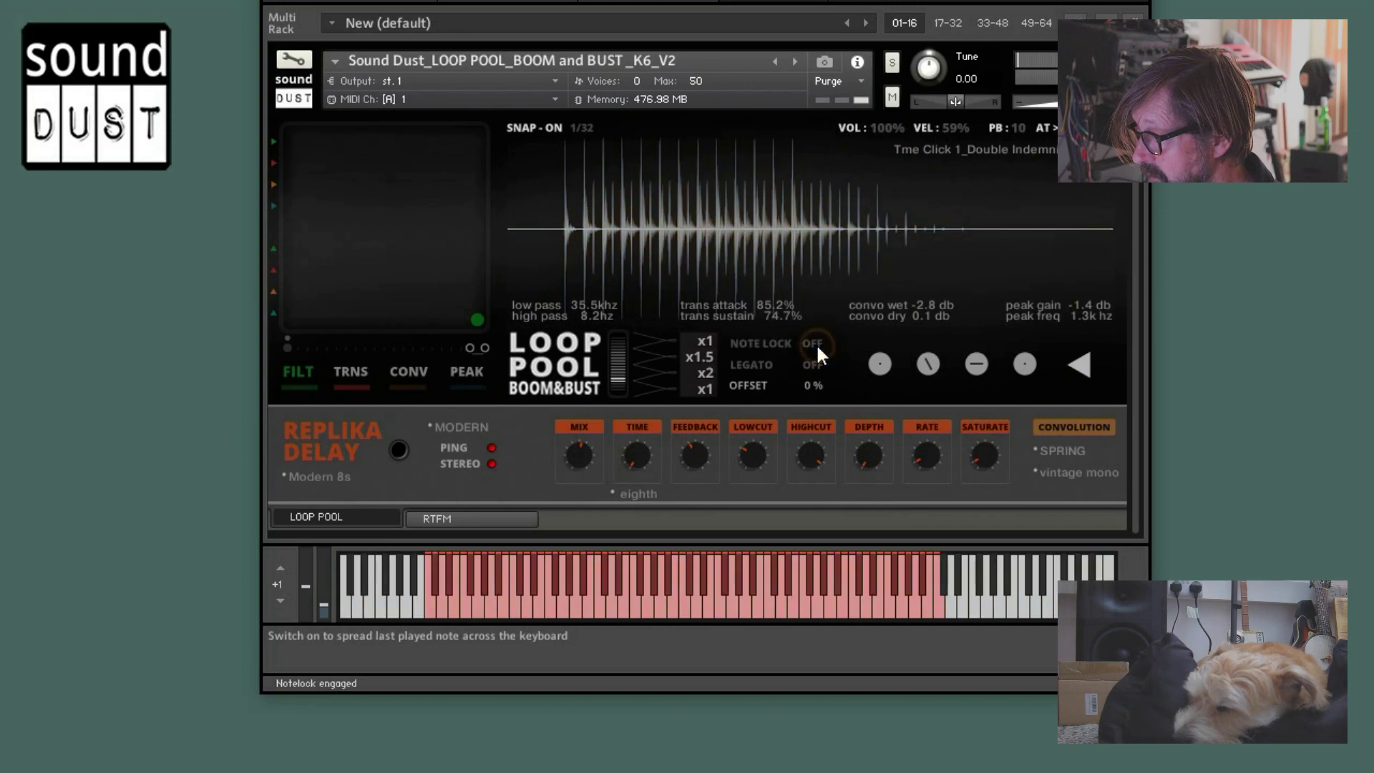
click(1080, 362)
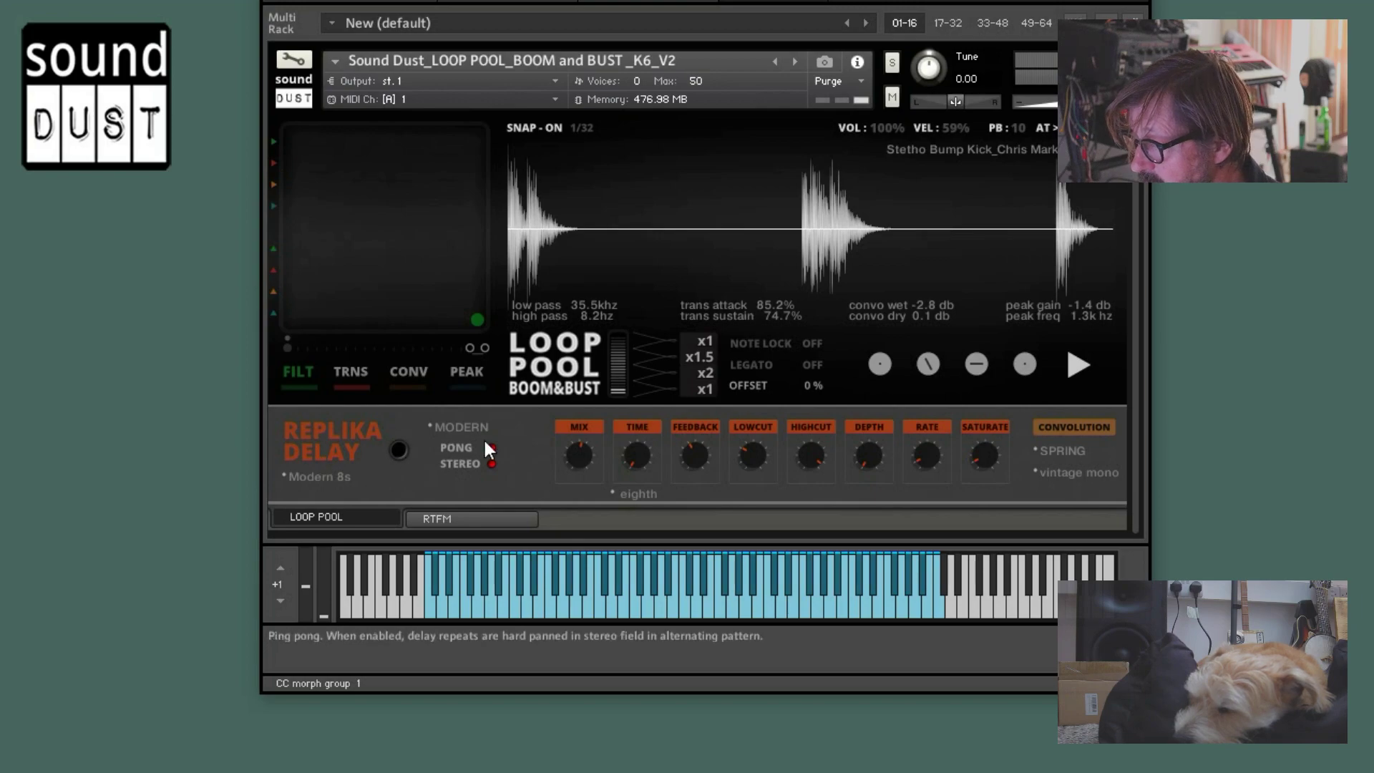
Re-enable the Replika delay and load its Bucket crunch preset
click(399, 450)
click(337, 480)
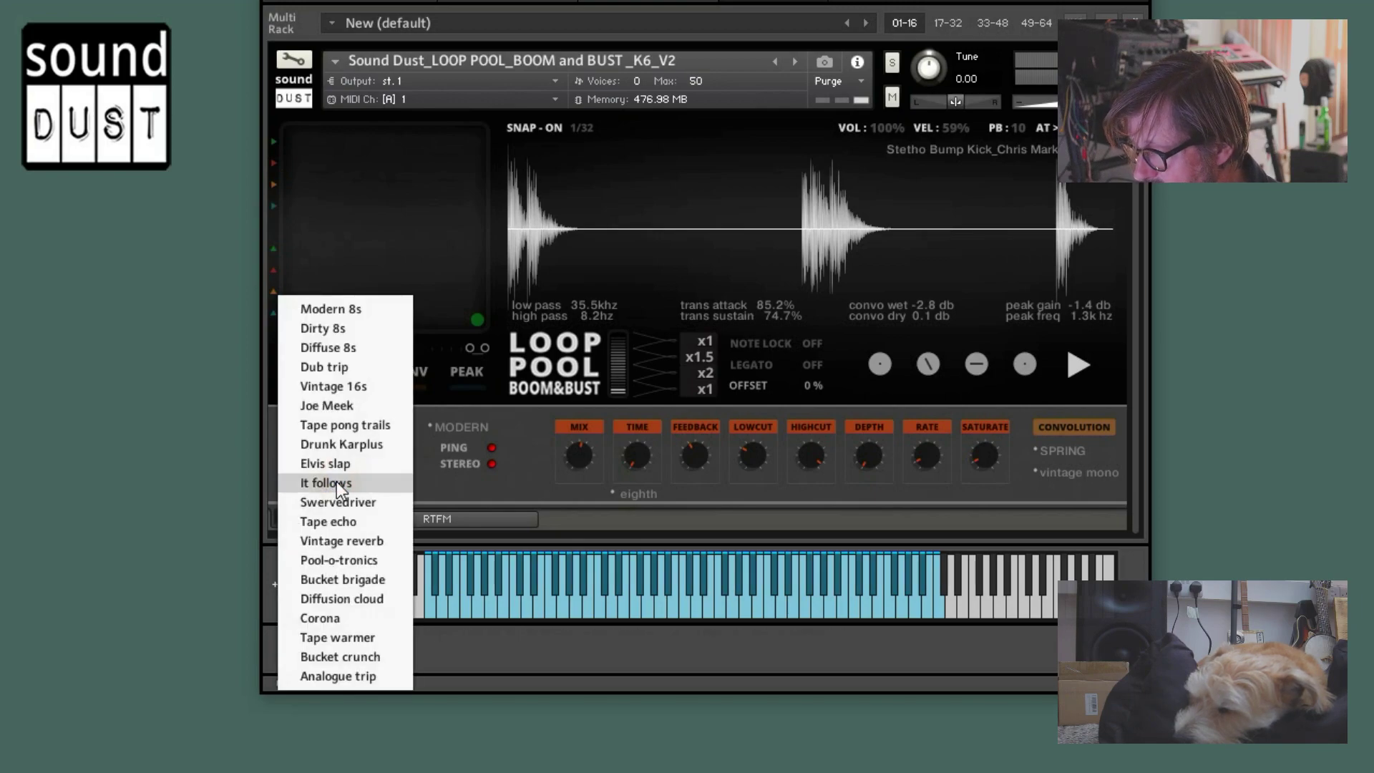
click(349, 656)
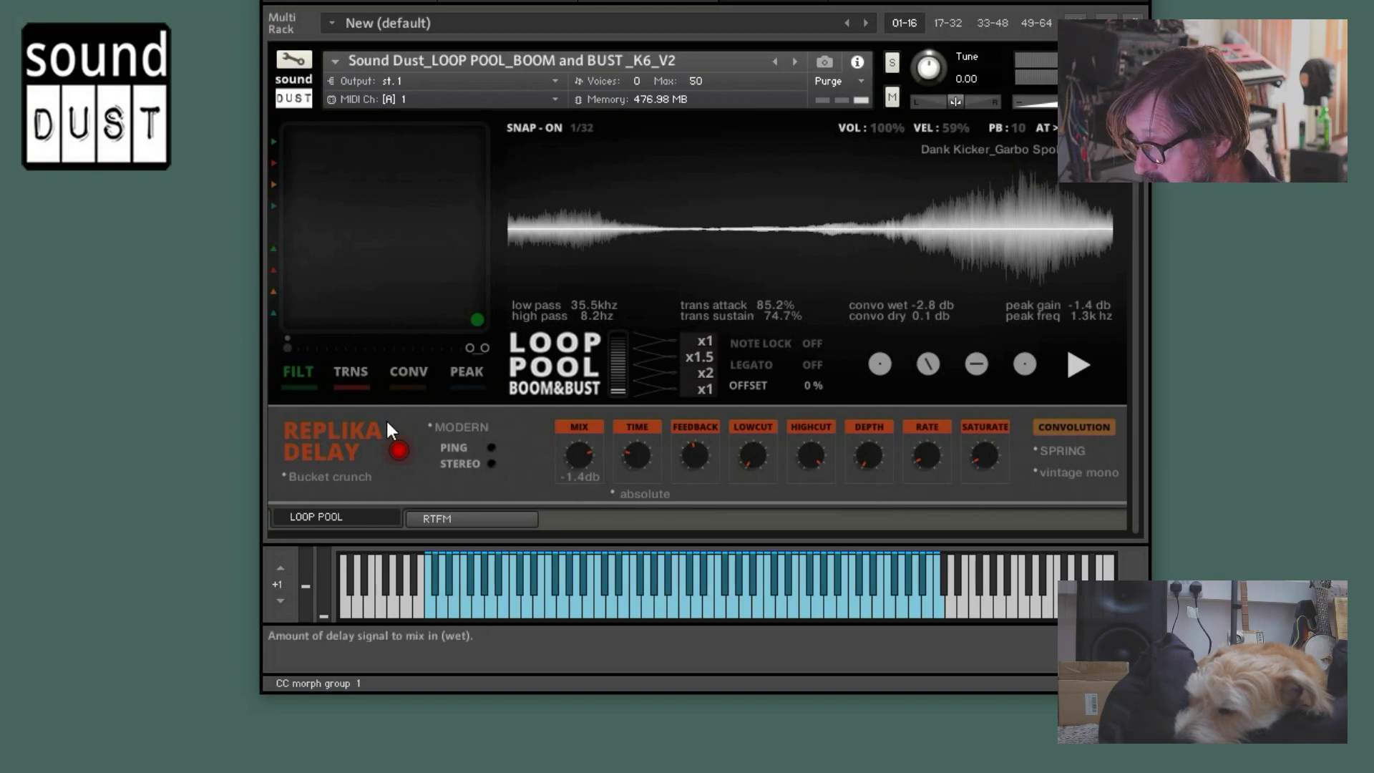
Turn the Replika delay off and set the snap sync value to 1/32
click(402, 449)
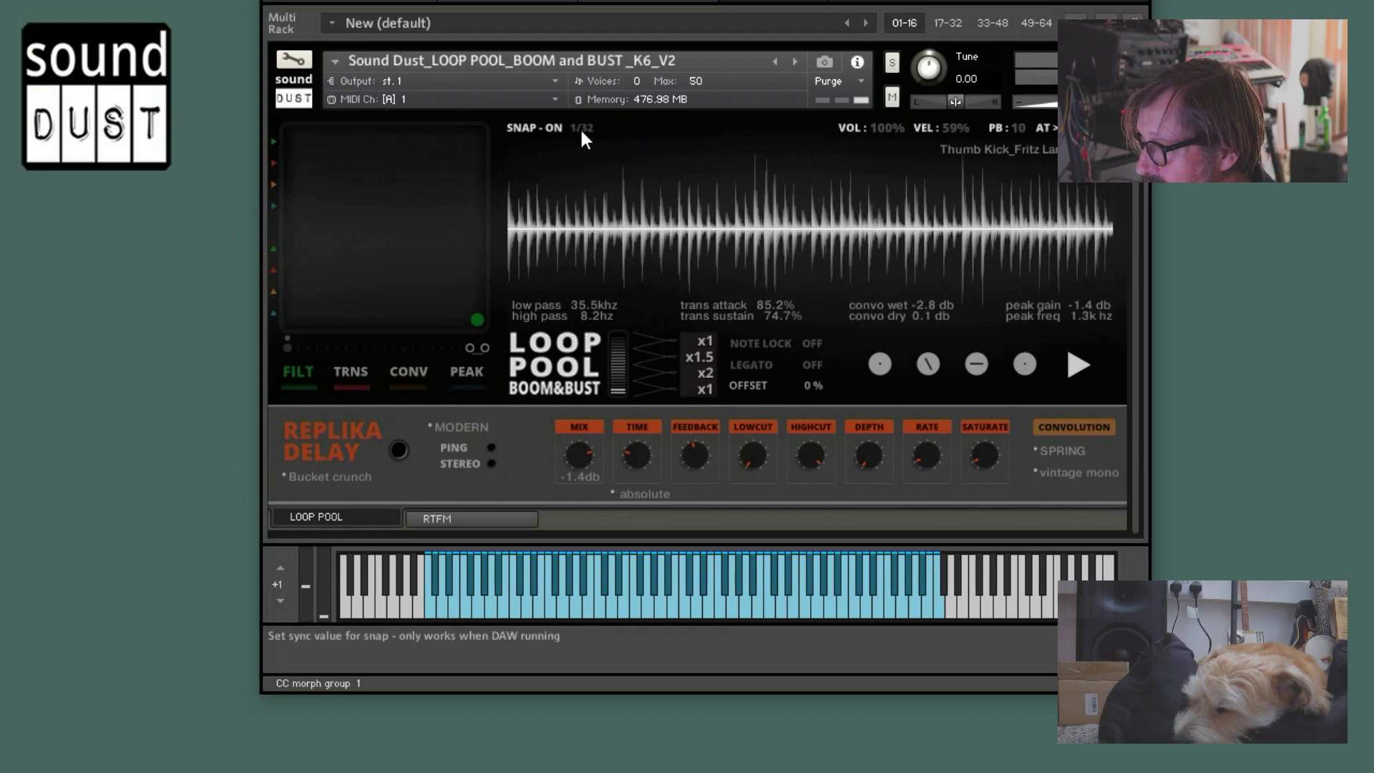
click(552, 129)
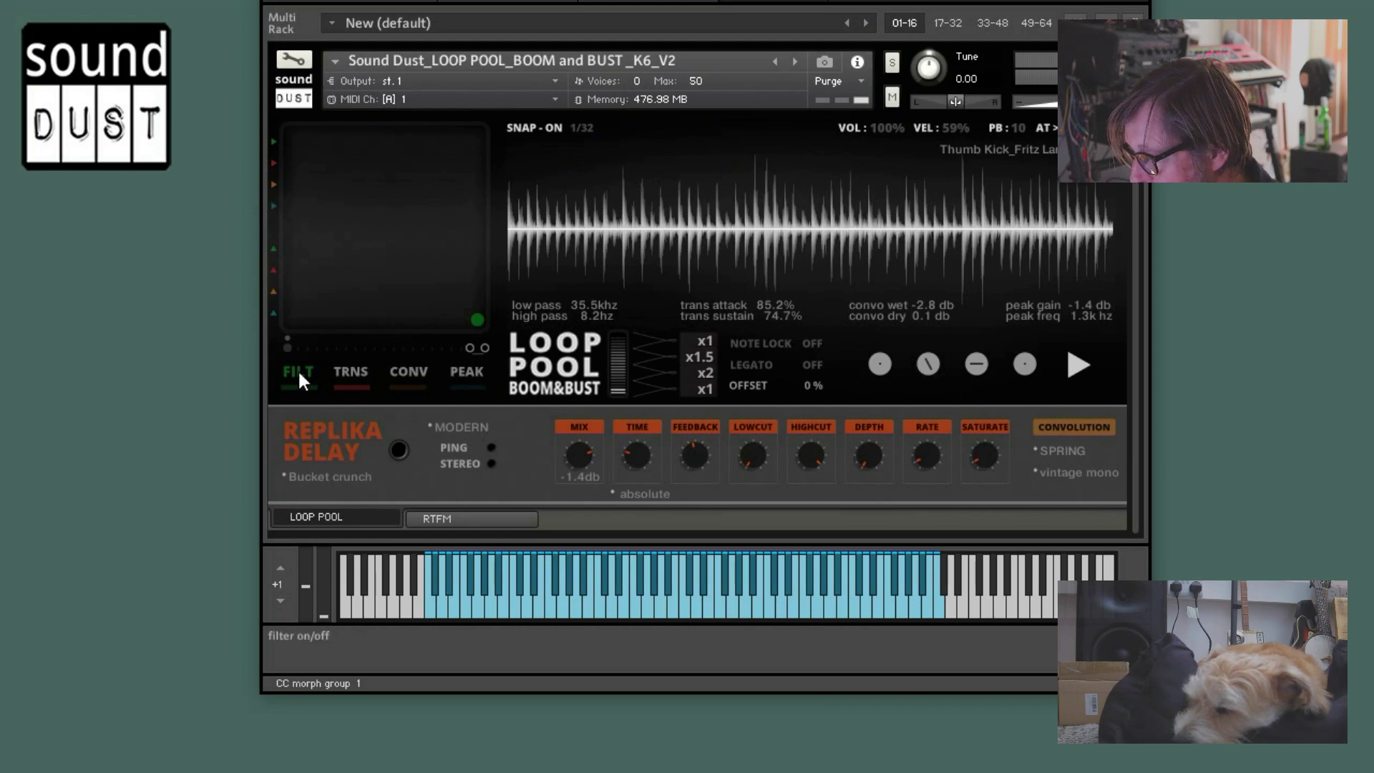
Reset the morph position, narrow the filter, and set transient attack -100% with sustain 100%
drag(283, 349, 393, 348)
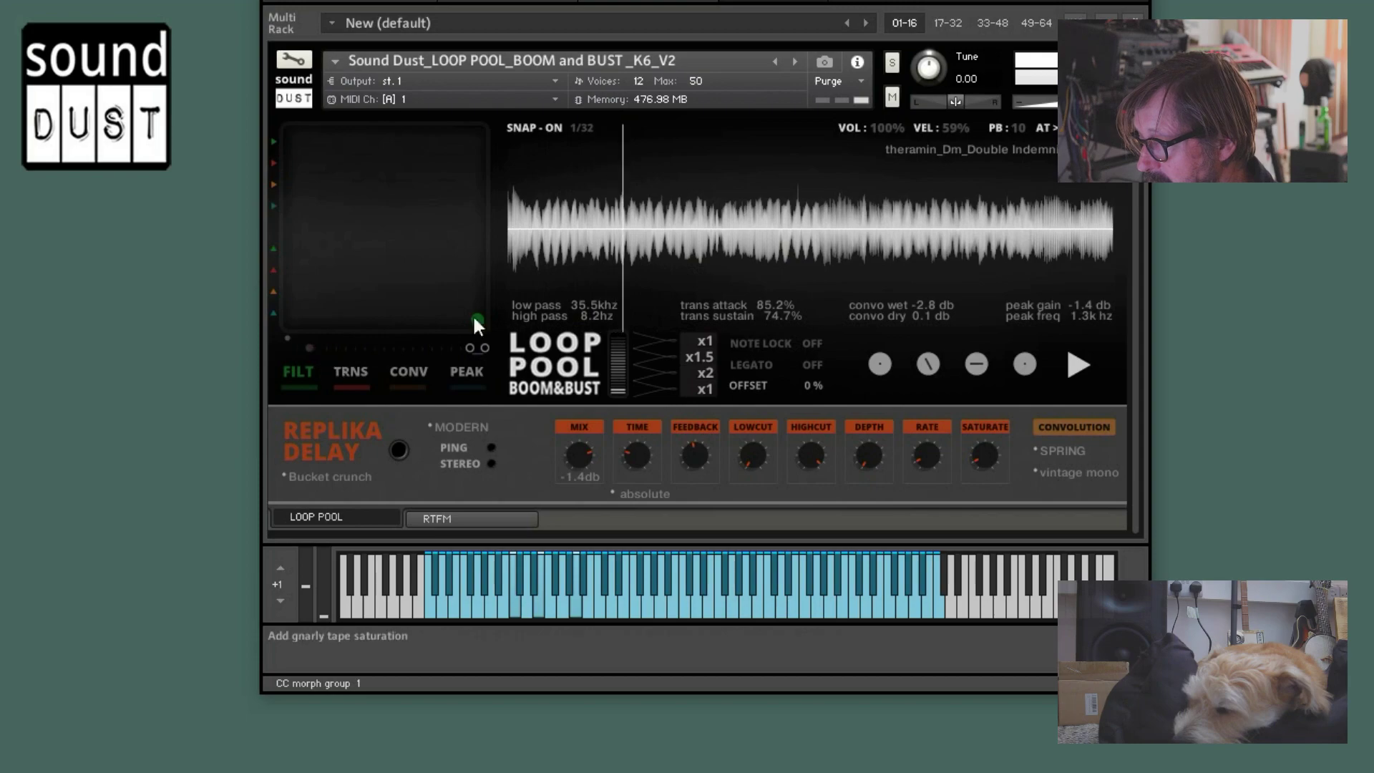
click(286, 347)
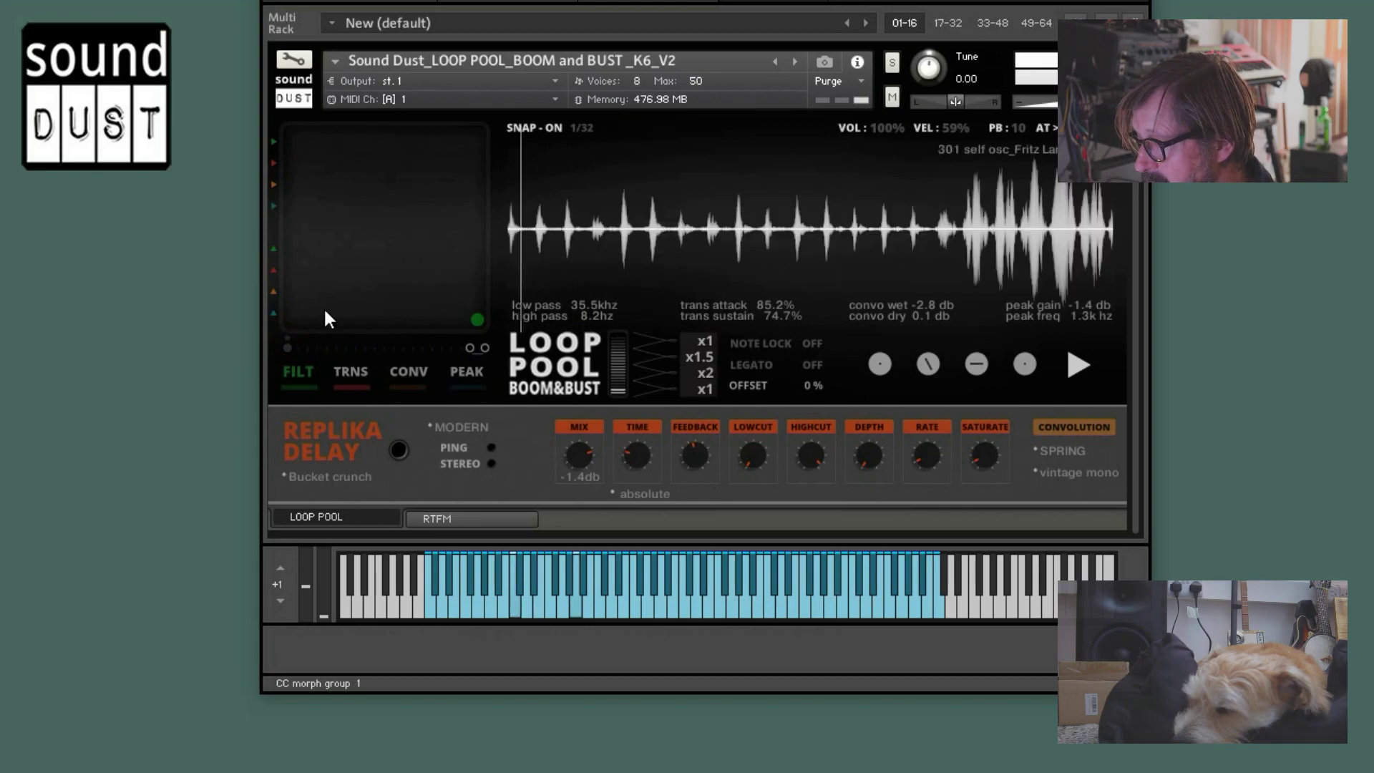
mouse_move(478, 329)
mouse_down()
mouse_move(478, 243)
mouse_move(432, 170)
mouse_move(442, 292)
mouse_move(384, 230)
mouse_move(463, 177)
mouse_move(449, 163)
mouse_move(429, 247)
mouse_move(463, 188)
mouse_move(390, 179)
mouse_move(440, 342)
mouse_move(302, 349)
mouse_move(514, 328)
mouse_move(514, 170)
mouse_move(473, 308)
mouse_move(457, 320)
mouse_up()
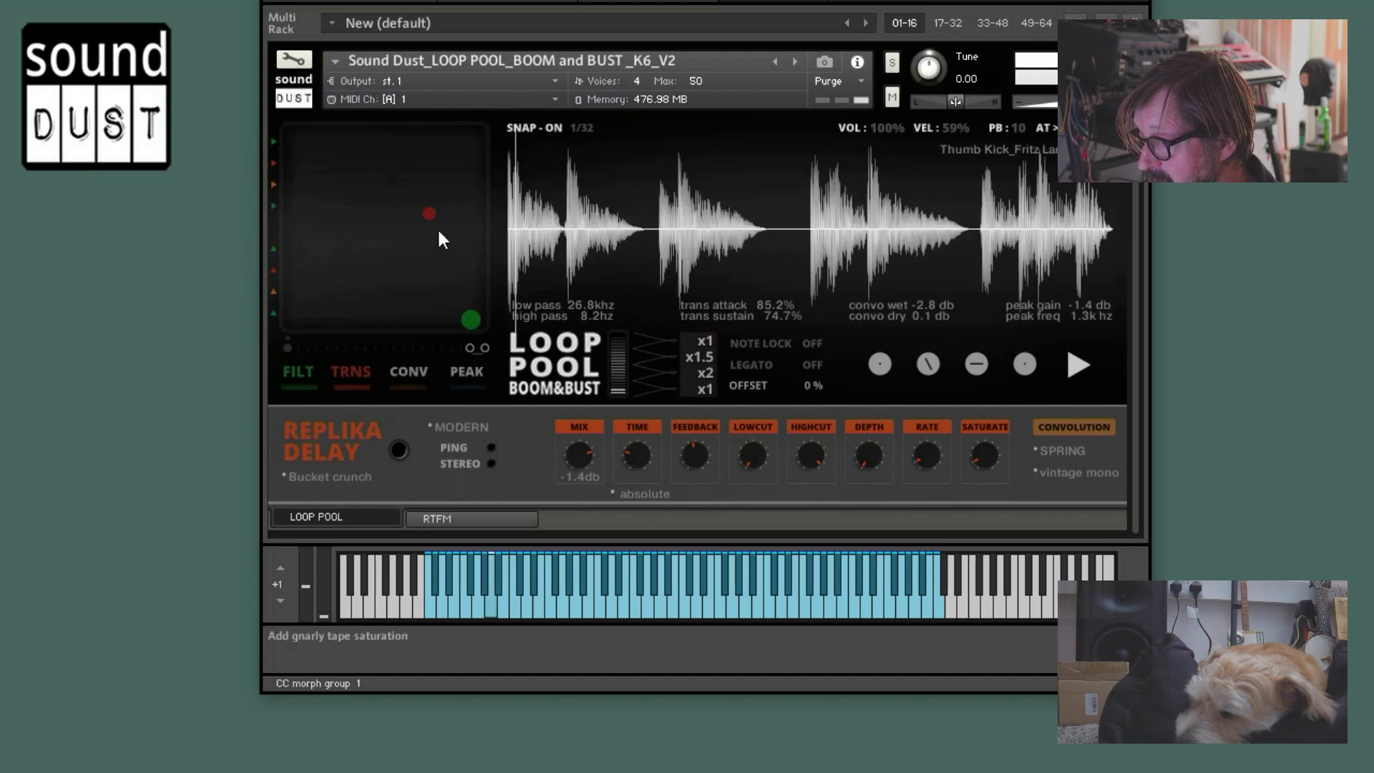
drag(431, 214, 486, 149)
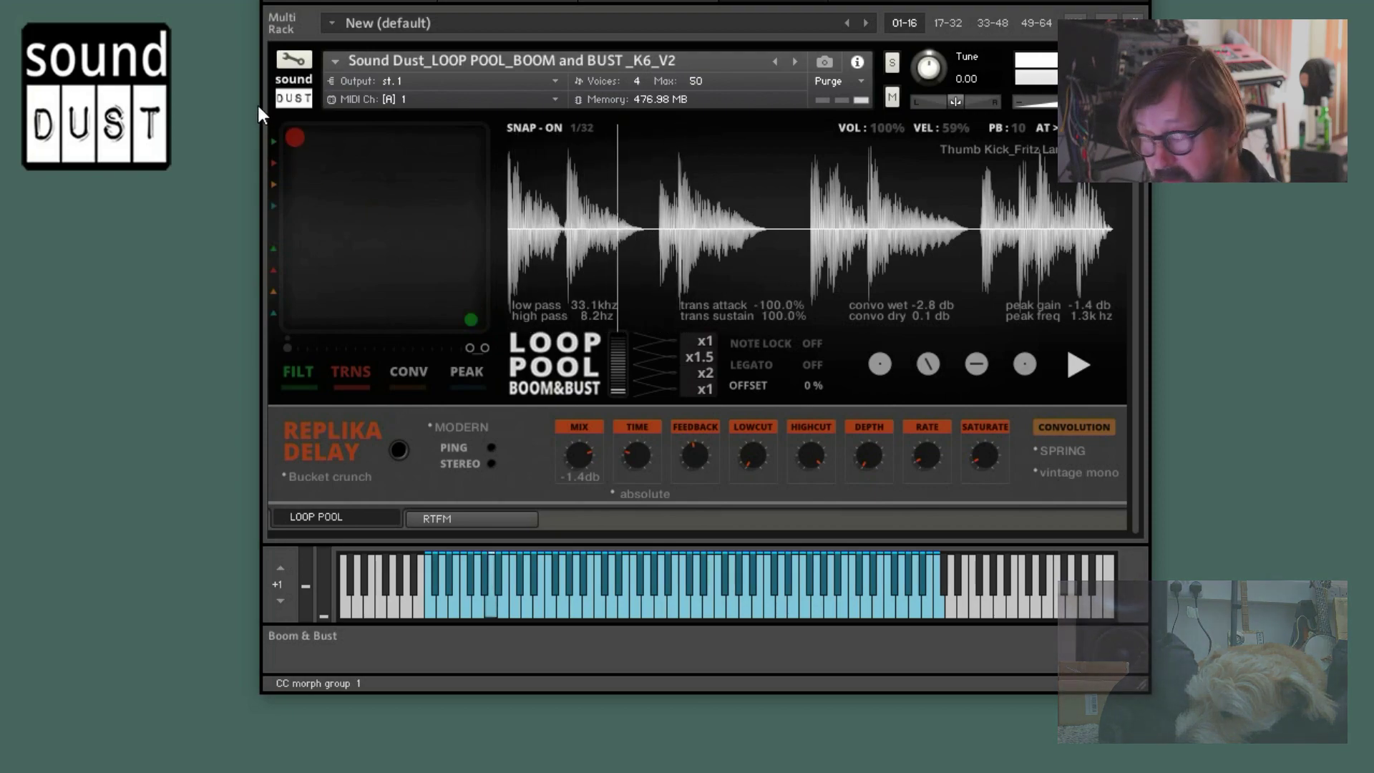
Load the SPACIAL 'OK boomer' convolution impulse and lower its wet and dry levels
drag(295, 137, 438, 216)
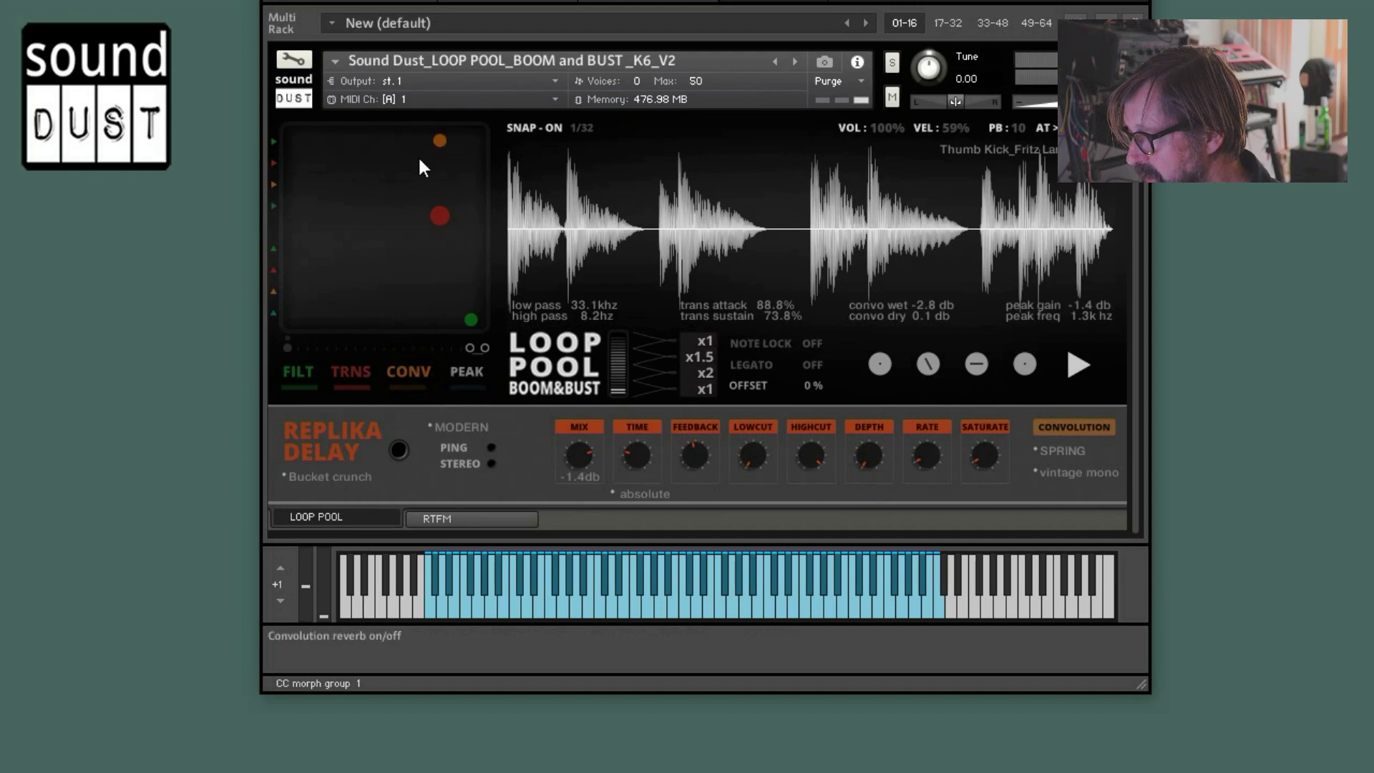
click(1057, 460)
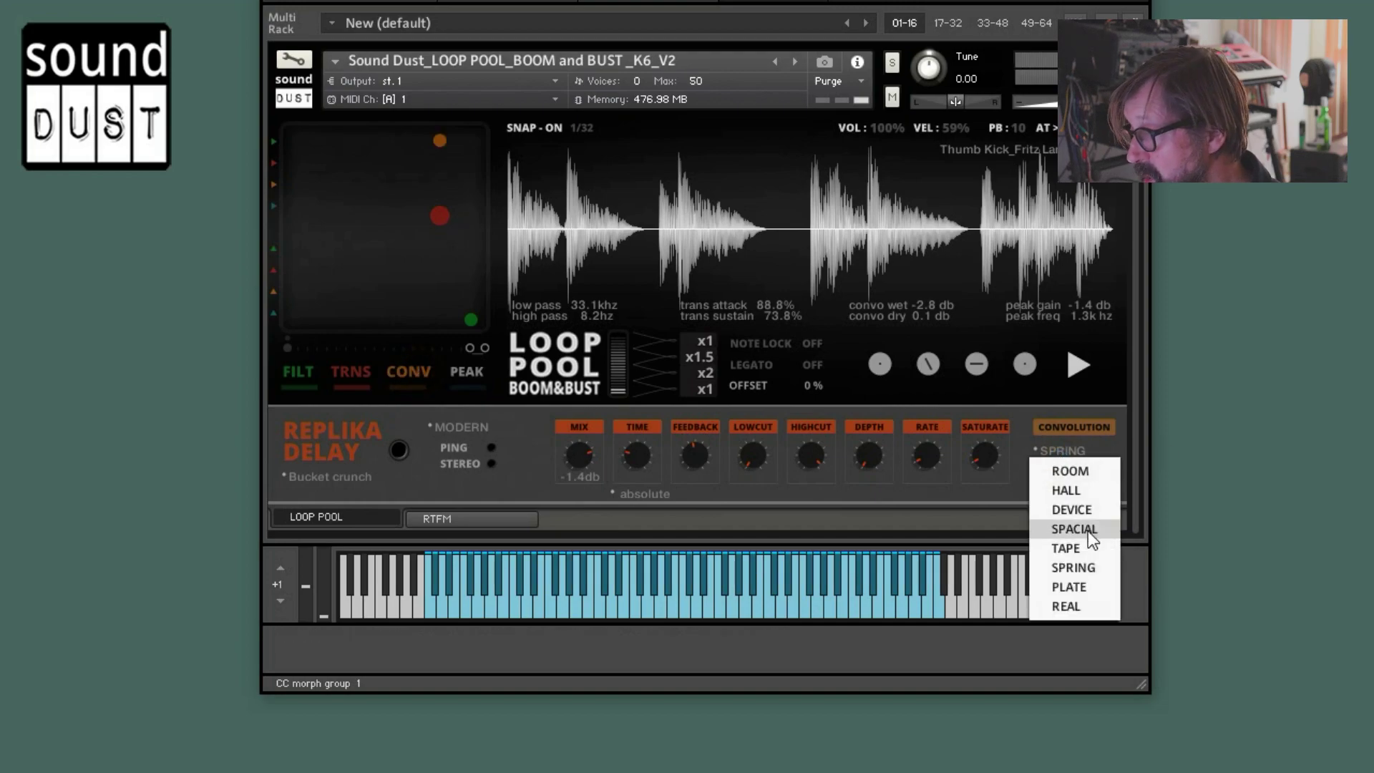
click(1081, 534)
click(1058, 475)
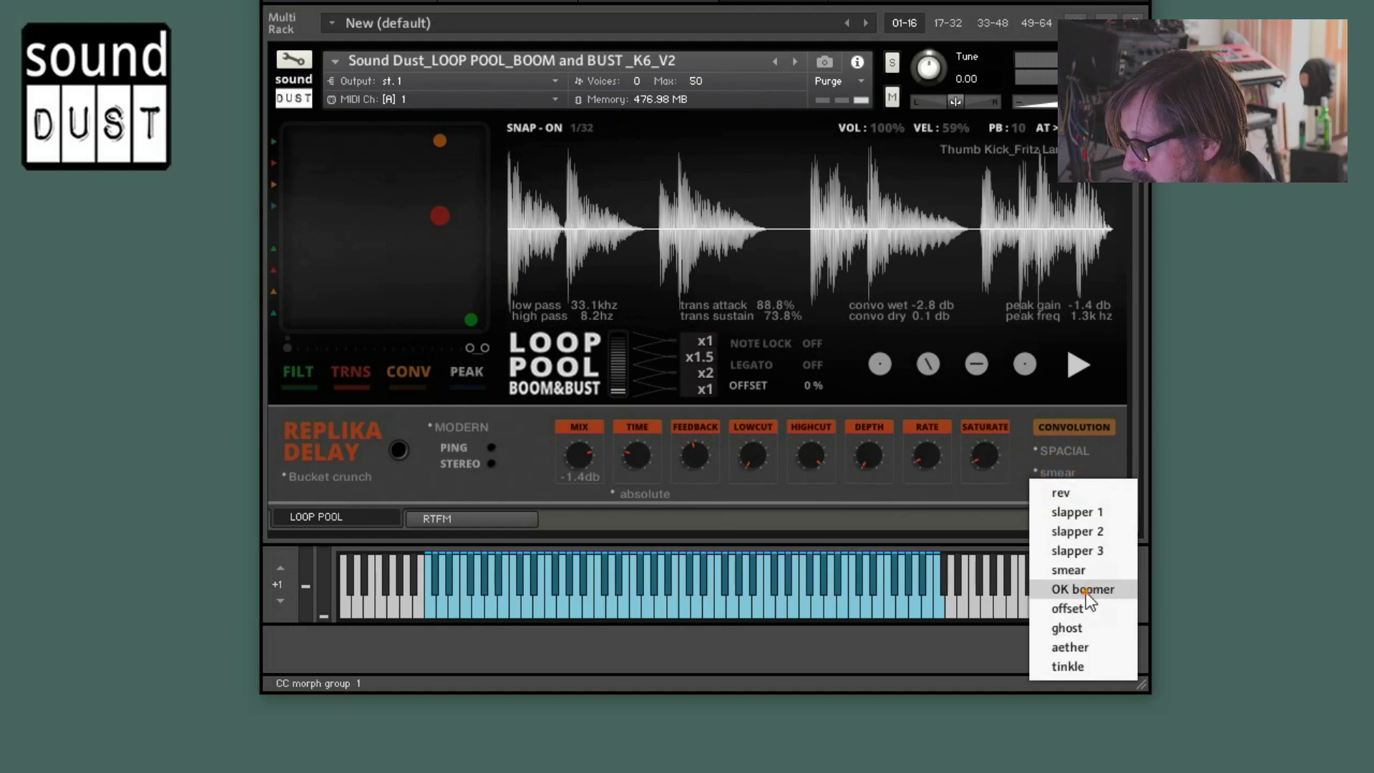
click(1084, 589)
mouse_move(458, 150)
mouse_down()
mouse_move(484, 174)
mouse_move(486, 317)
mouse_move(438, 183)
mouse_move(370, 152)
mouse_move(474, 149)
mouse_move(478, 167)
mouse_up()
Turn off filter and transient effects, then switch convolution to PLATE with dry at -6.0 db
click(299, 372)
click(335, 378)
click(1066, 486)
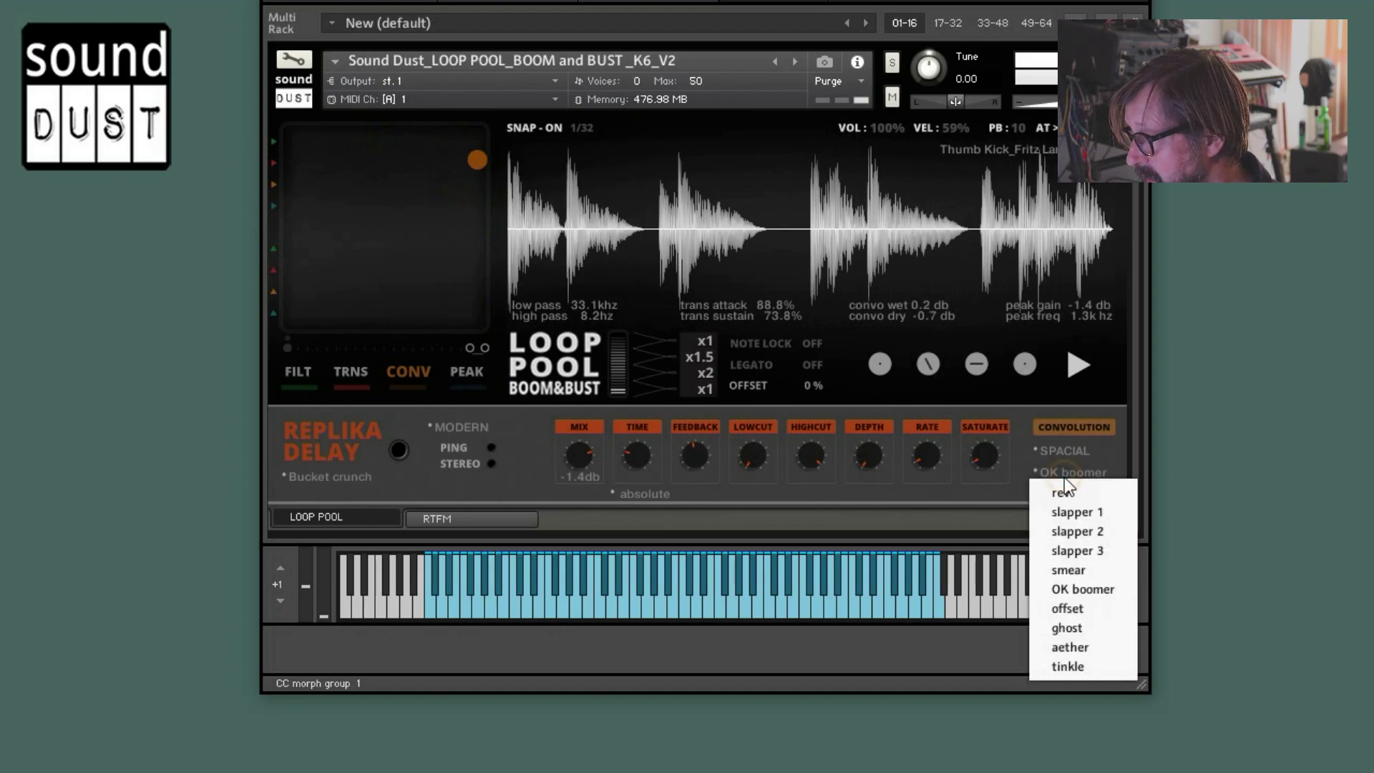
click(1088, 634)
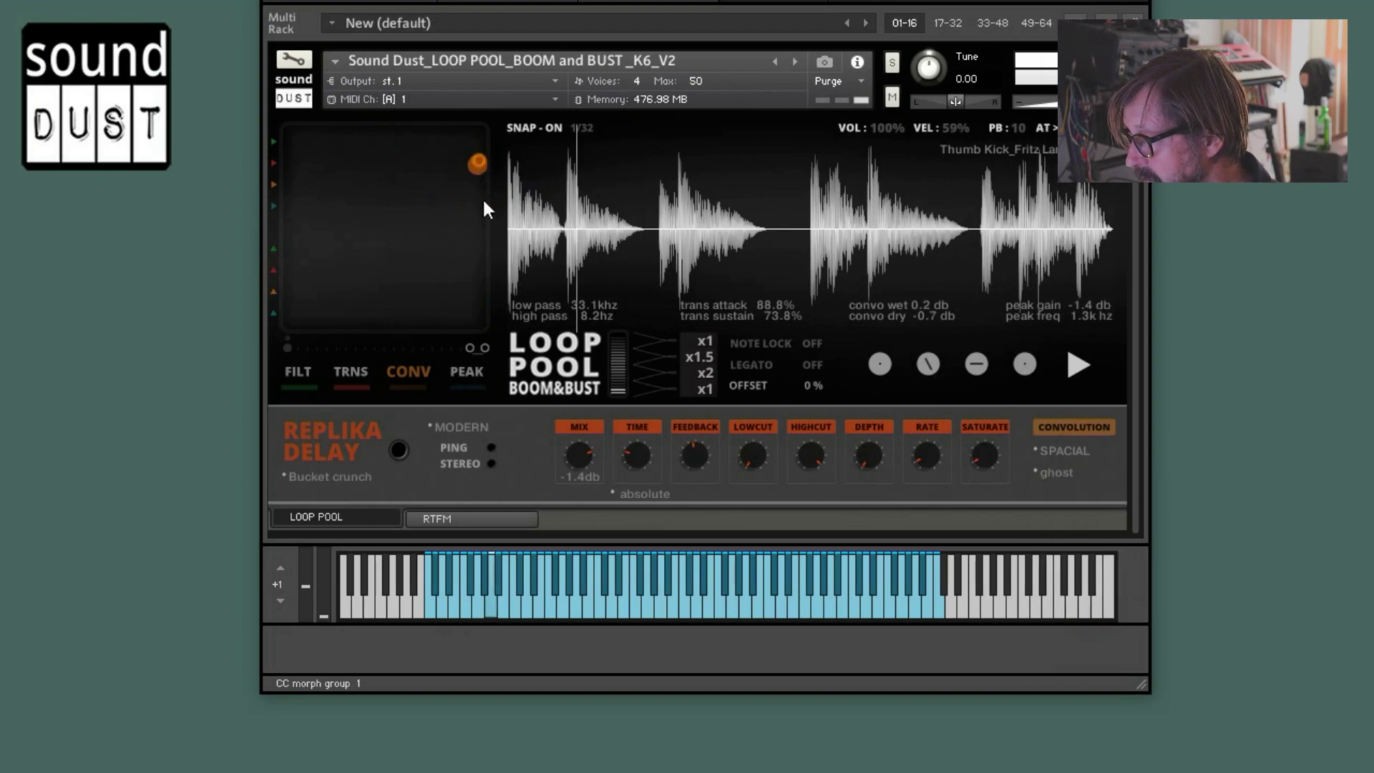
drag(485, 204, 498, 175)
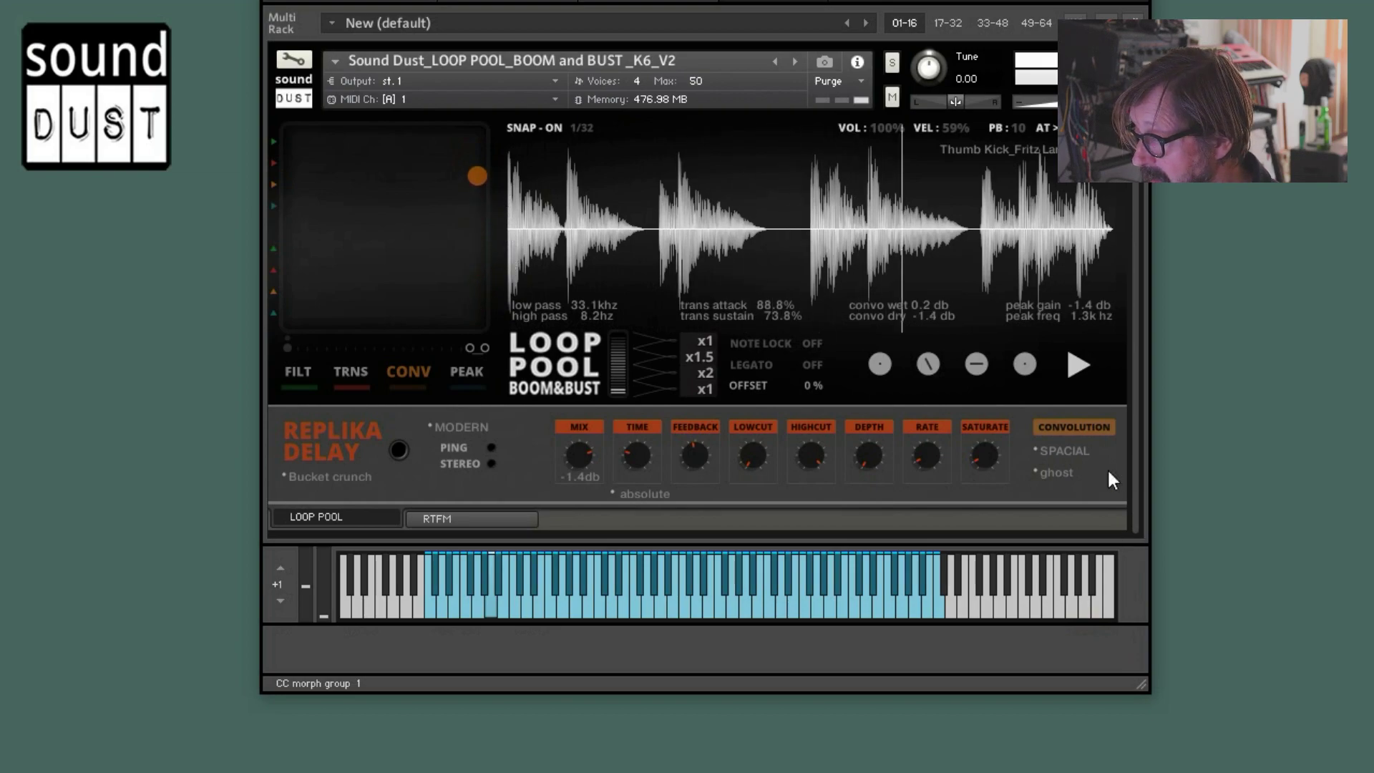
click(1064, 451)
click(1064, 586)
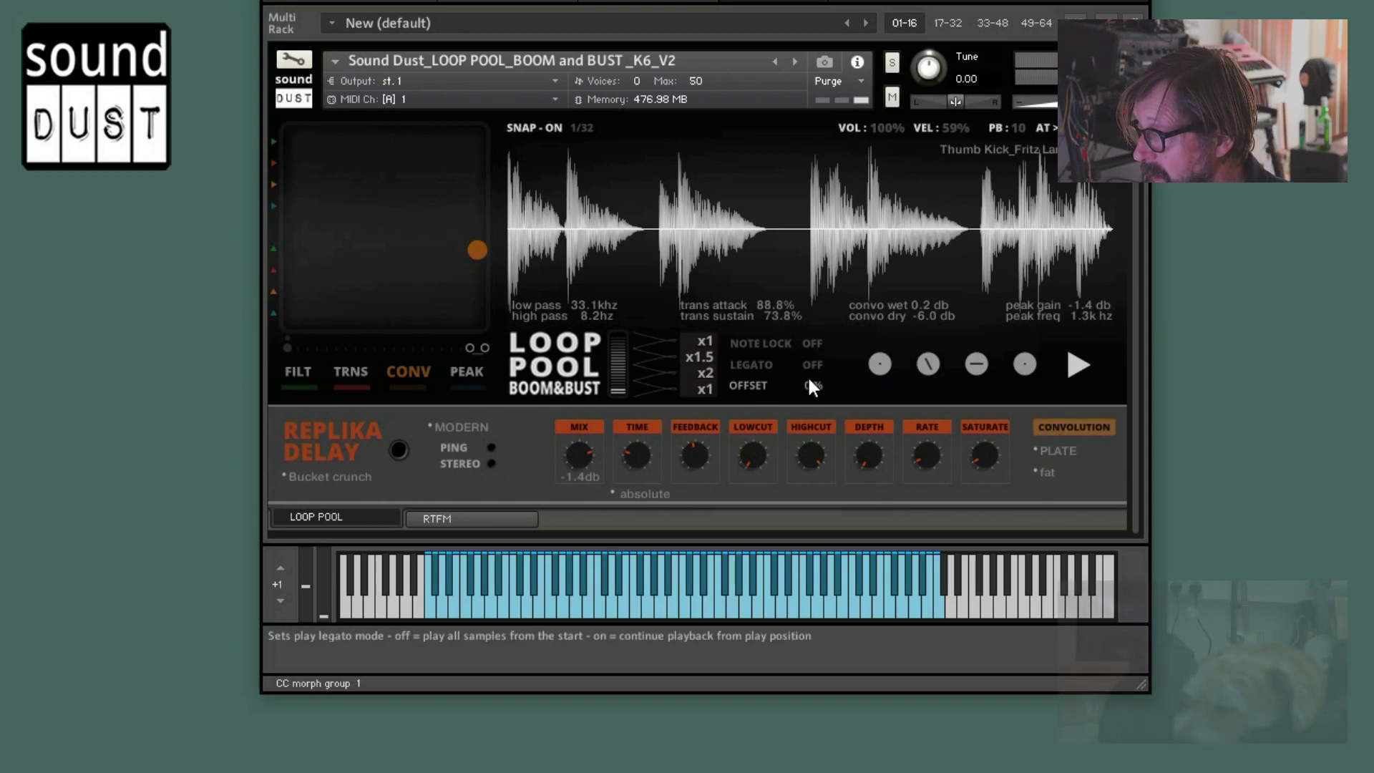
Sweep the peaking EQ, then reset it to 0.00 db at 1.6 kHz and switch it off
click(466, 373)
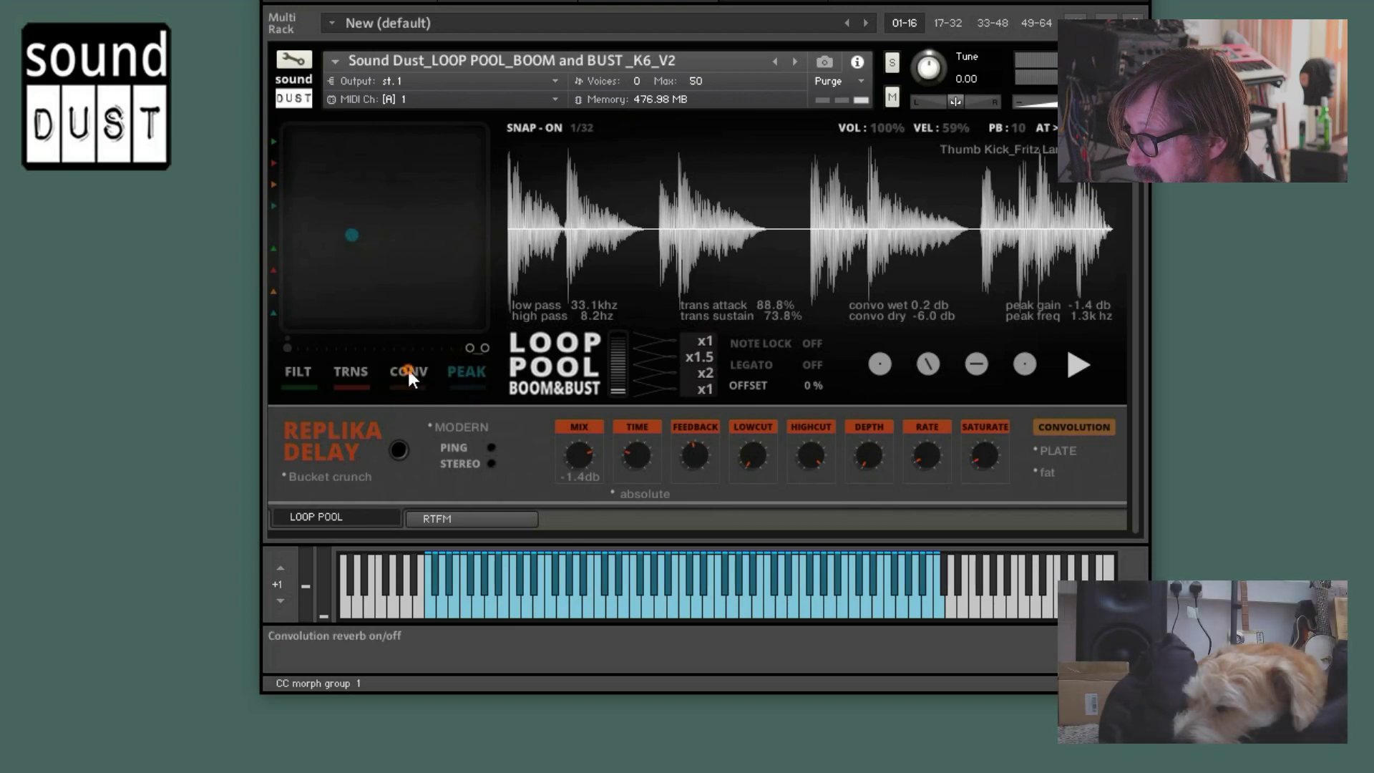
drag(422, 162, 473, 171)
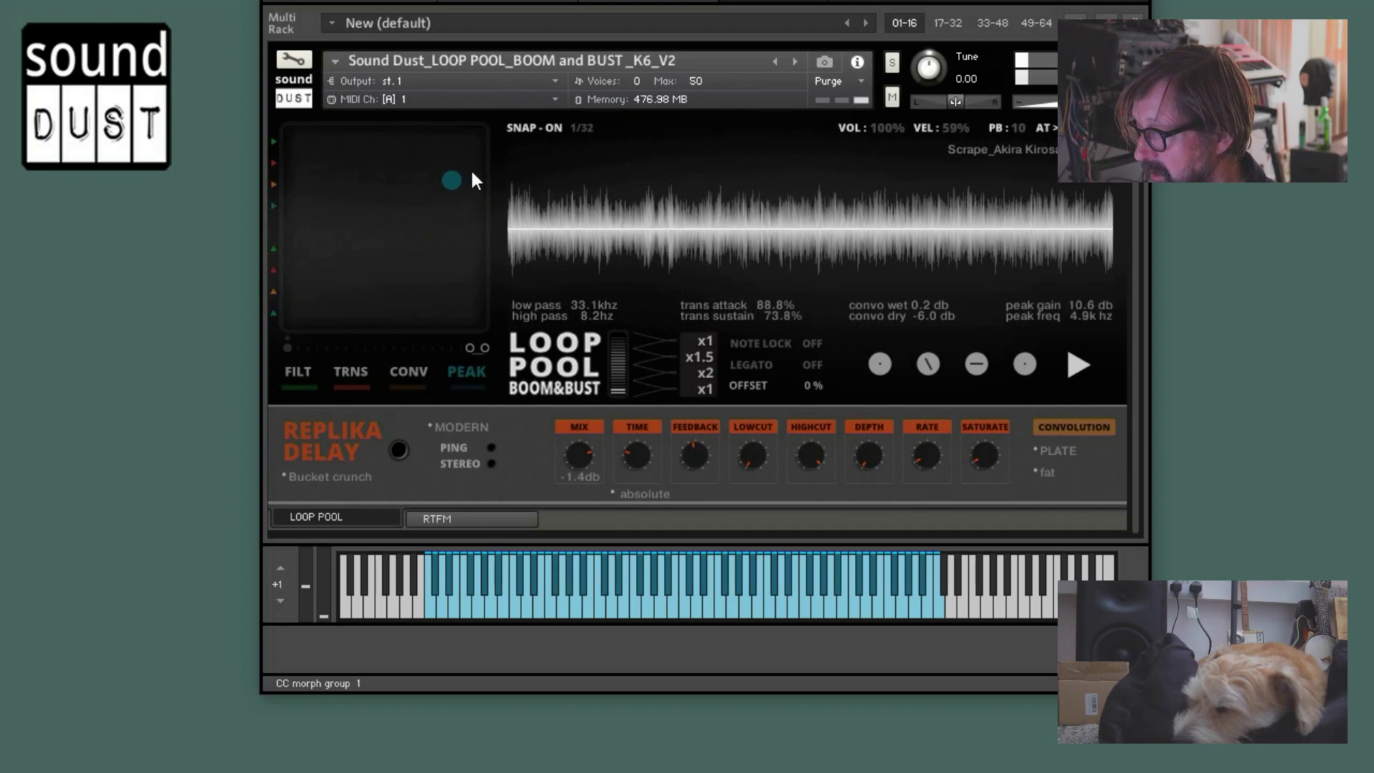
click(474, 389)
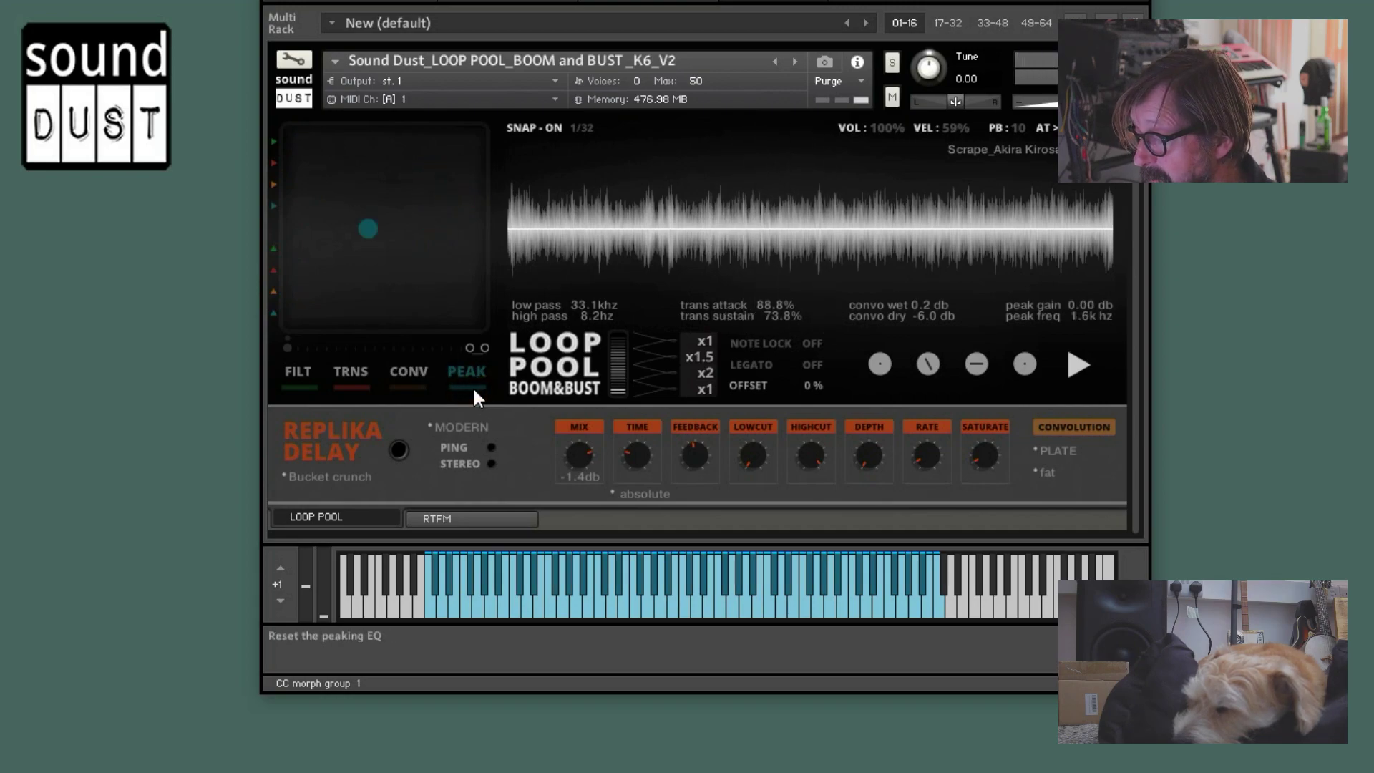
click(461, 375)
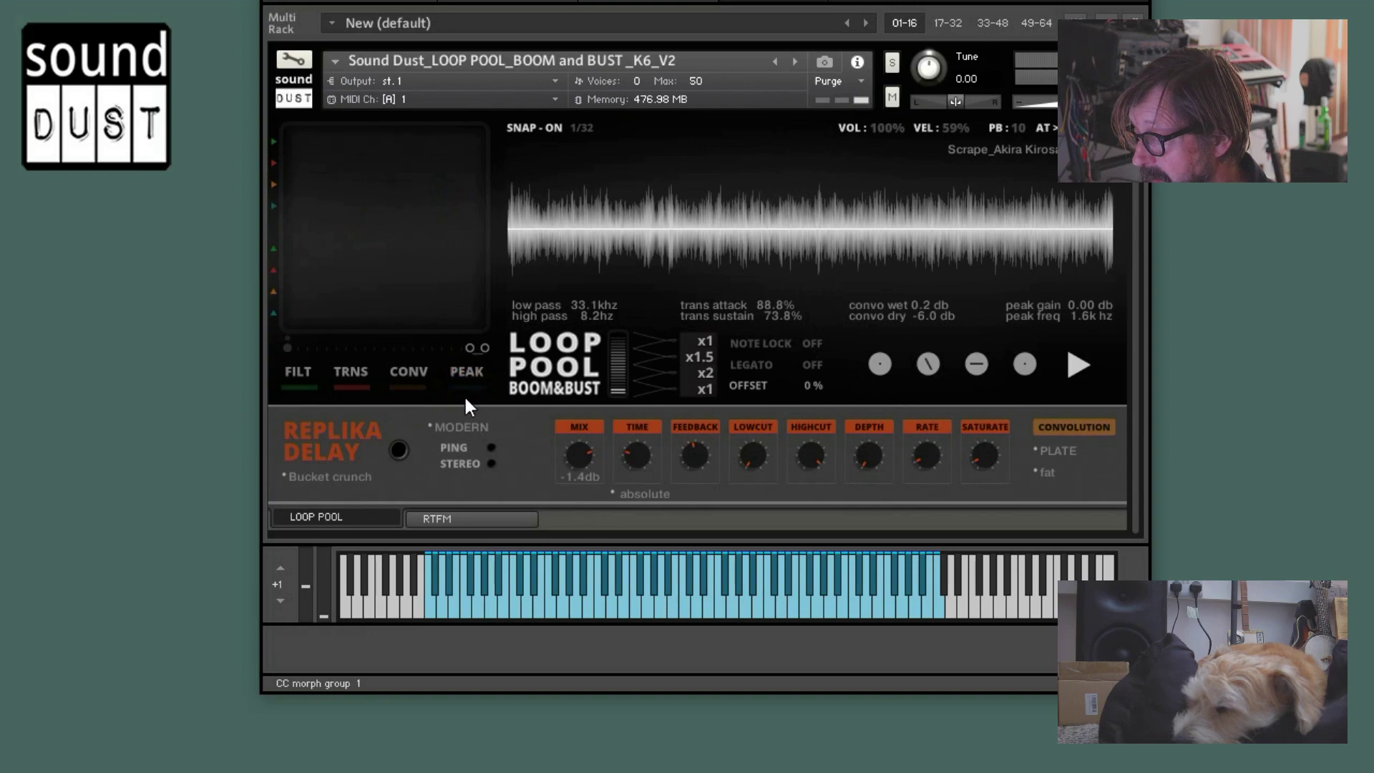
Browse the help pages on modwheel morphing, volume and note options, effects and the XY pad
click(461, 518)
click(627, 133)
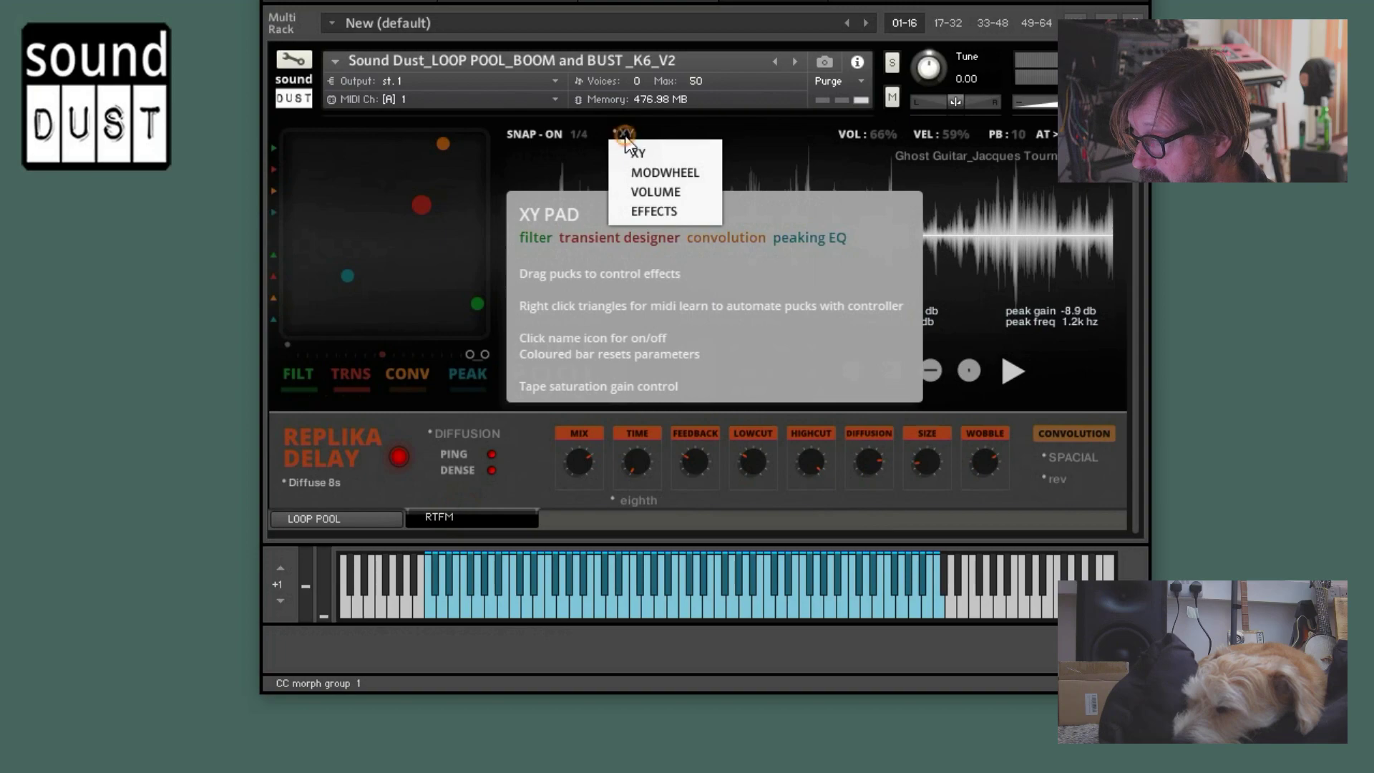
click(651, 173)
click(634, 131)
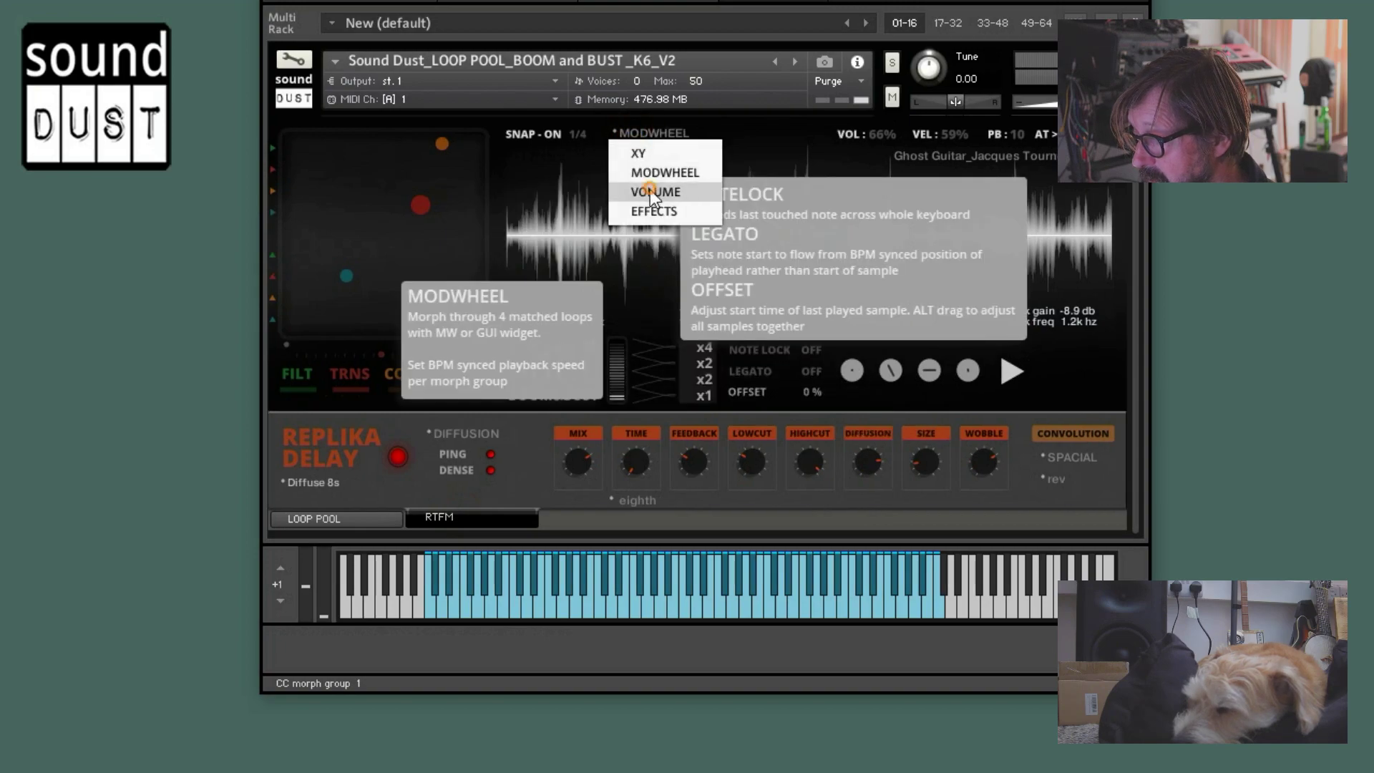
click(649, 191)
click(642, 132)
click(651, 211)
click(644, 134)
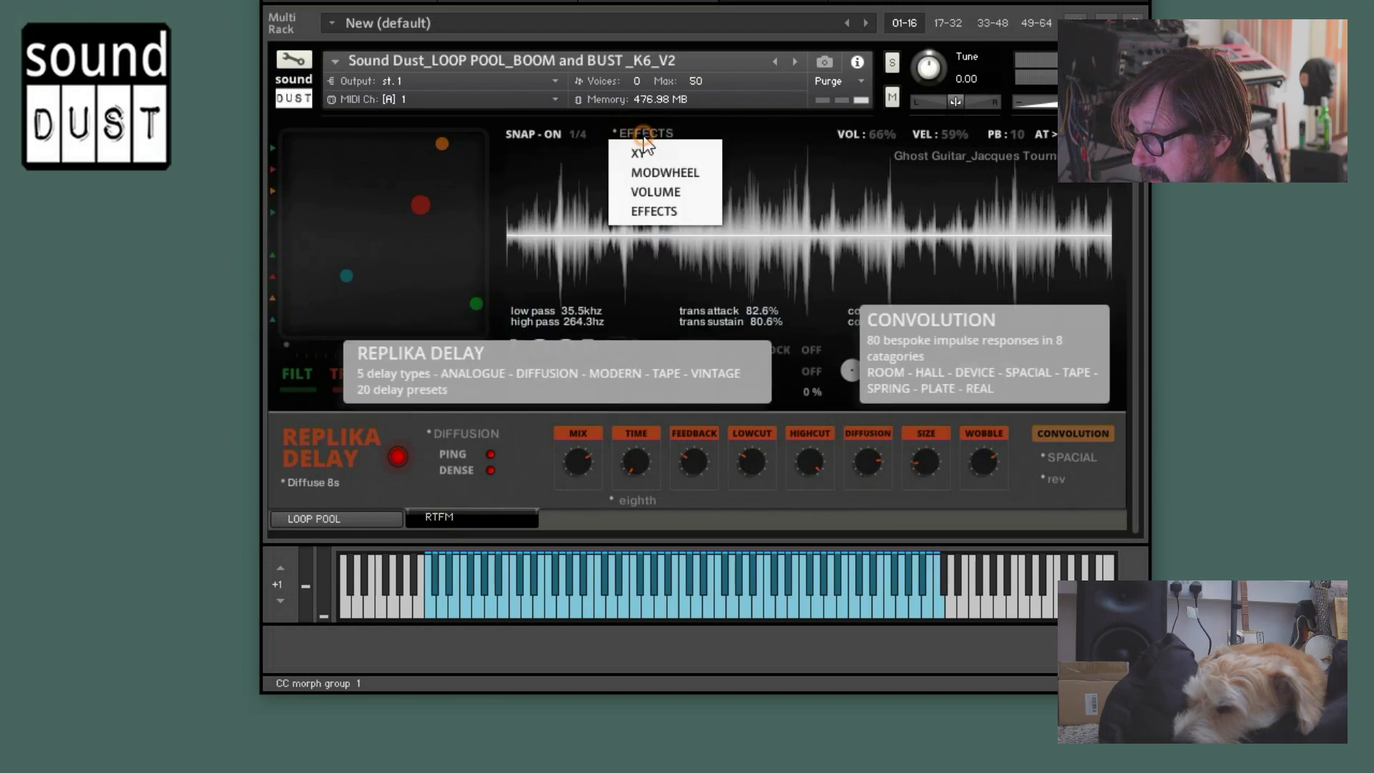
click(644, 152)
click(379, 515)
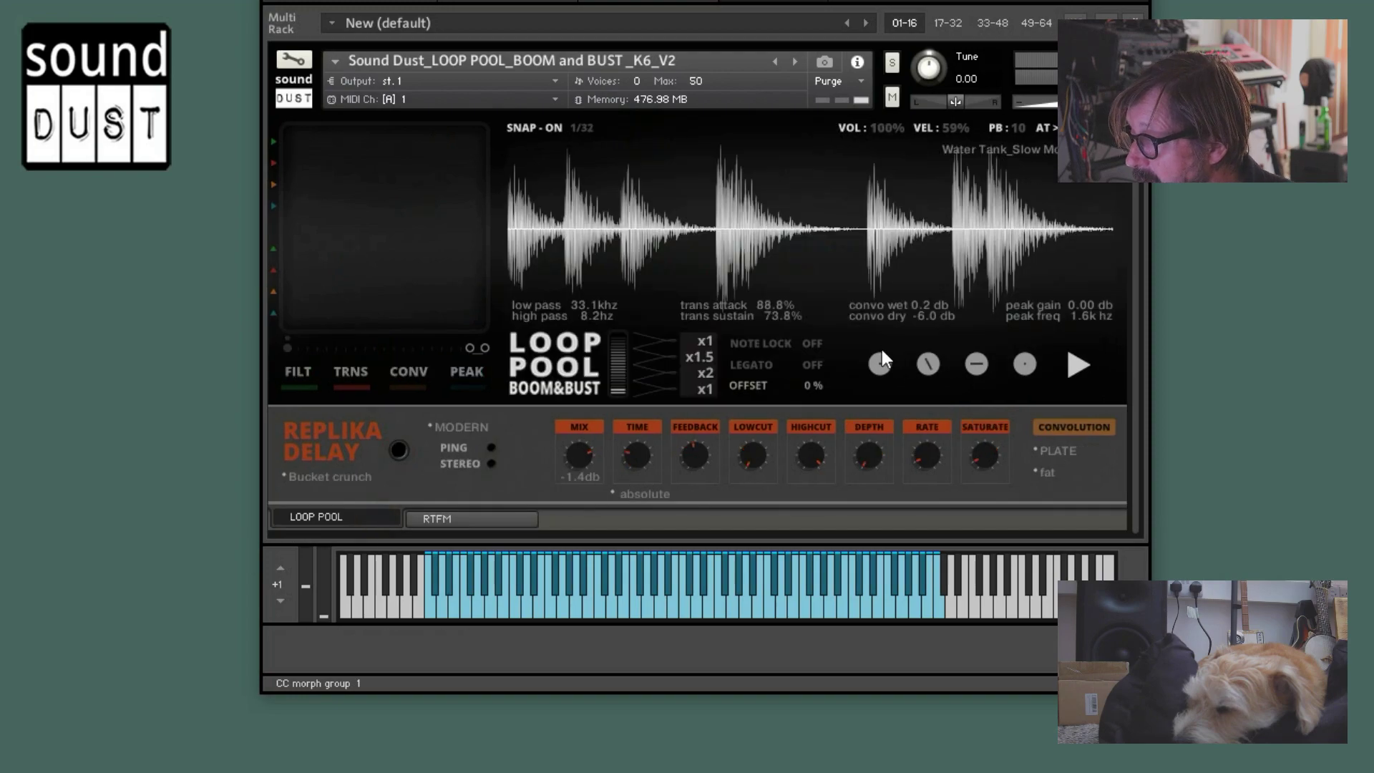